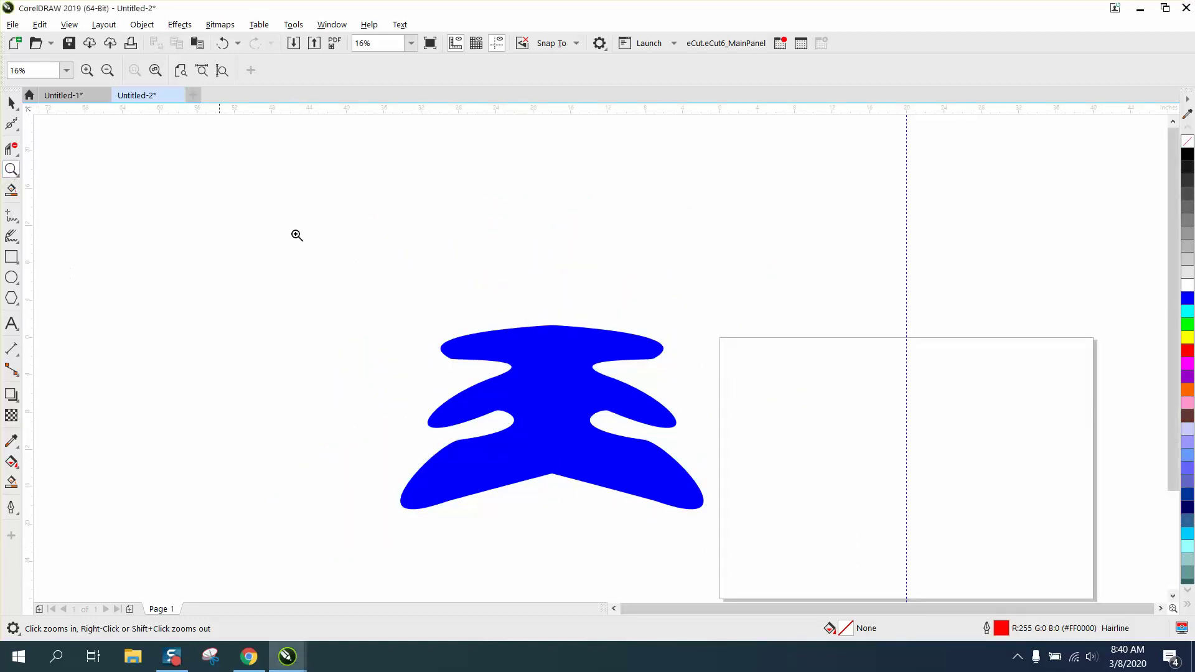
Zoom in and freehand-draw a wavy Z-shaped scroll half that starts and ends on the guideline.
{"action": "left_click_drag", "start_coordinate": [1043, 567], "coordinate": [1042, 568]}
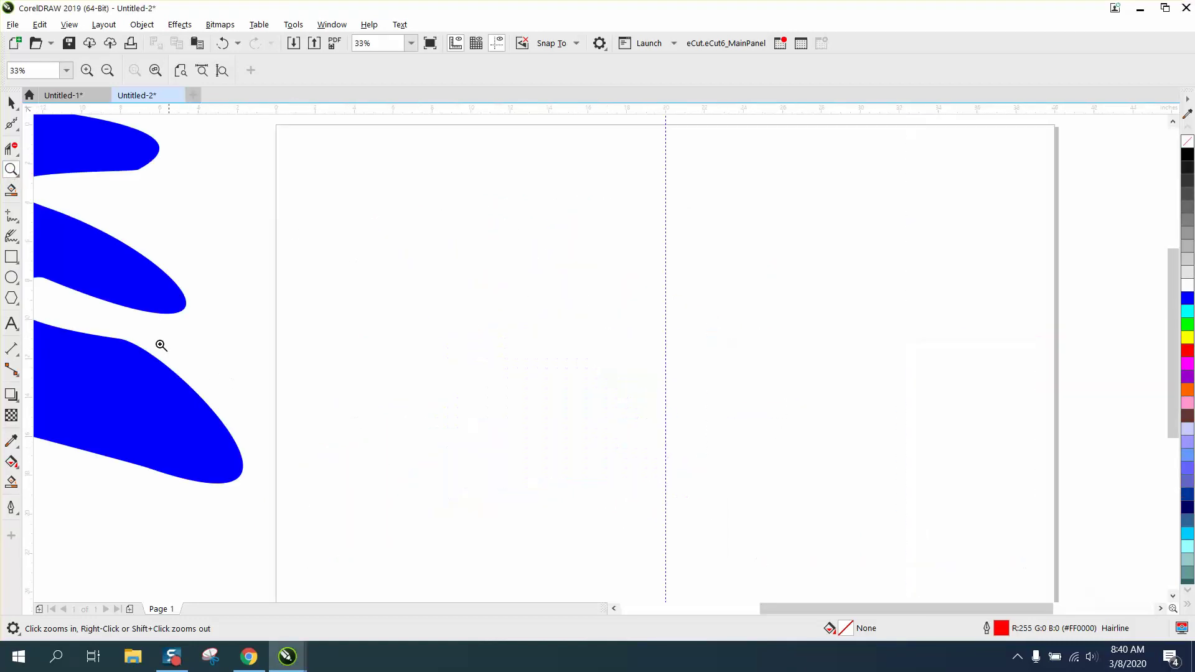
{"action": "left_click", "coordinate": [18, 222]}
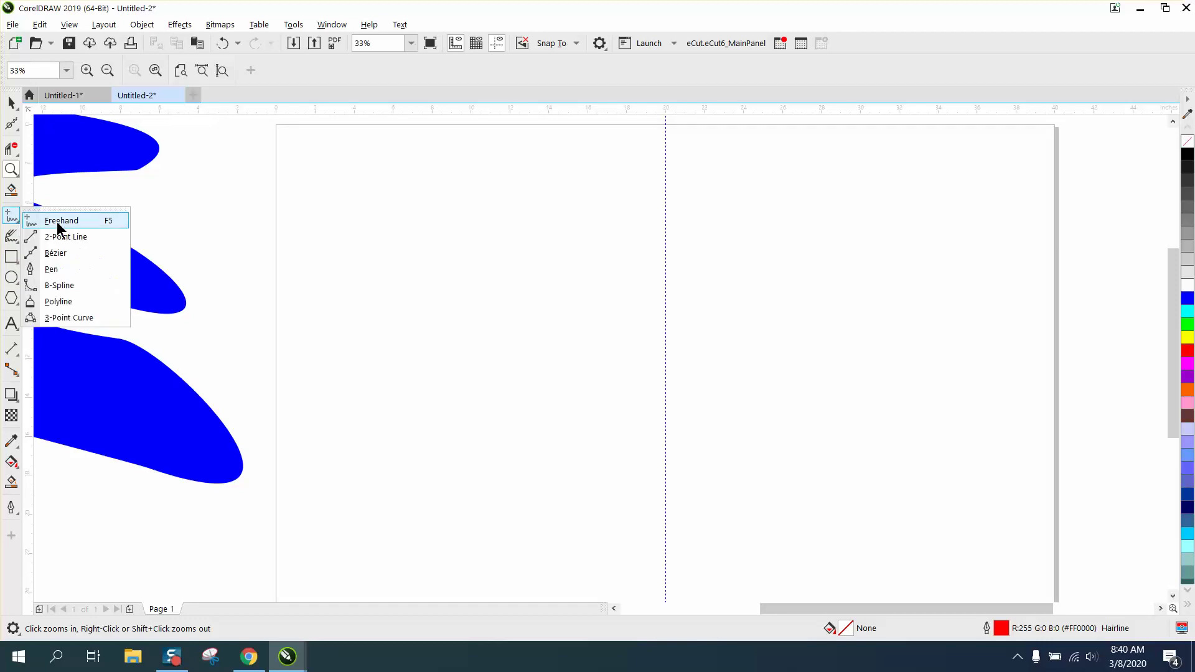
{"action": "left_click", "coordinate": [58, 221]}
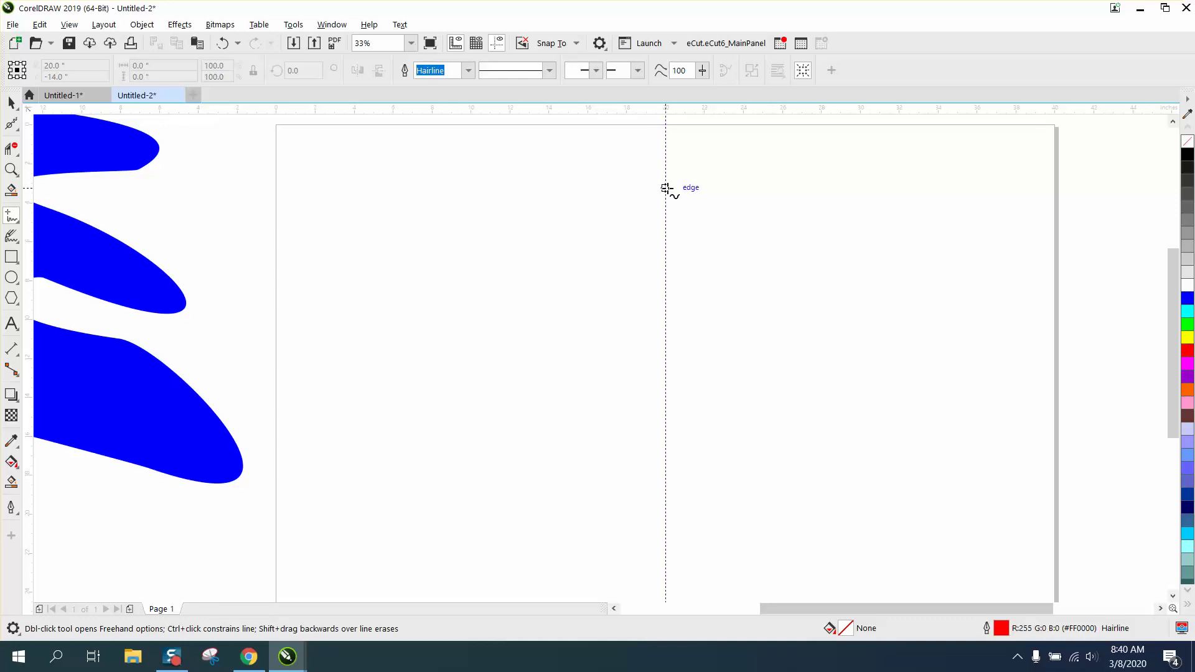
{"action": "mouse_move", "coordinate": [665, 188]}
{"action": "left_mouse_down"}
{"action": "mouse_move", "coordinate": [495, 188]}
{"action": "mouse_move", "coordinate": [429, 204]}
{"action": "mouse_move", "coordinate": [415, 239]}
{"action": "mouse_move", "coordinate": [425, 254]}
{"action": "mouse_move", "coordinate": [471, 209]}
{"action": "mouse_move", "coordinate": [591, 217]}
{"action": "mouse_move", "coordinate": [579, 251]}
{"action": "mouse_move", "coordinate": [476, 273]}
{"action": "mouse_move", "coordinate": [354, 325]}
{"action": "mouse_move", "coordinate": [354, 343]}
{"action": "mouse_move", "coordinate": [373, 350]}
{"action": "mouse_move", "coordinate": [391, 343]}
{"action": "mouse_move", "coordinate": [389, 324]}
{"action": "mouse_move", "coordinate": [490, 315]}
{"action": "mouse_move", "coordinate": [594, 269]}
{"action": "mouse_move", "coordinate": [614, 275]}
{"action": "mouse_move", "coordinate": [599, 326]}
{"action": "mouse_move", "coordinate": [387, 360]}
{"action": "mouse_move", "coordinate": [360, 400]}
{"action": "mouse_move", "coordinate": [390, 400]}
{"action": "mouse_move", "coordinate": [414, 377]}
{"action": "mouse_move", "coordinate": [666, 384]}
{"action": "left_mouse_up"}
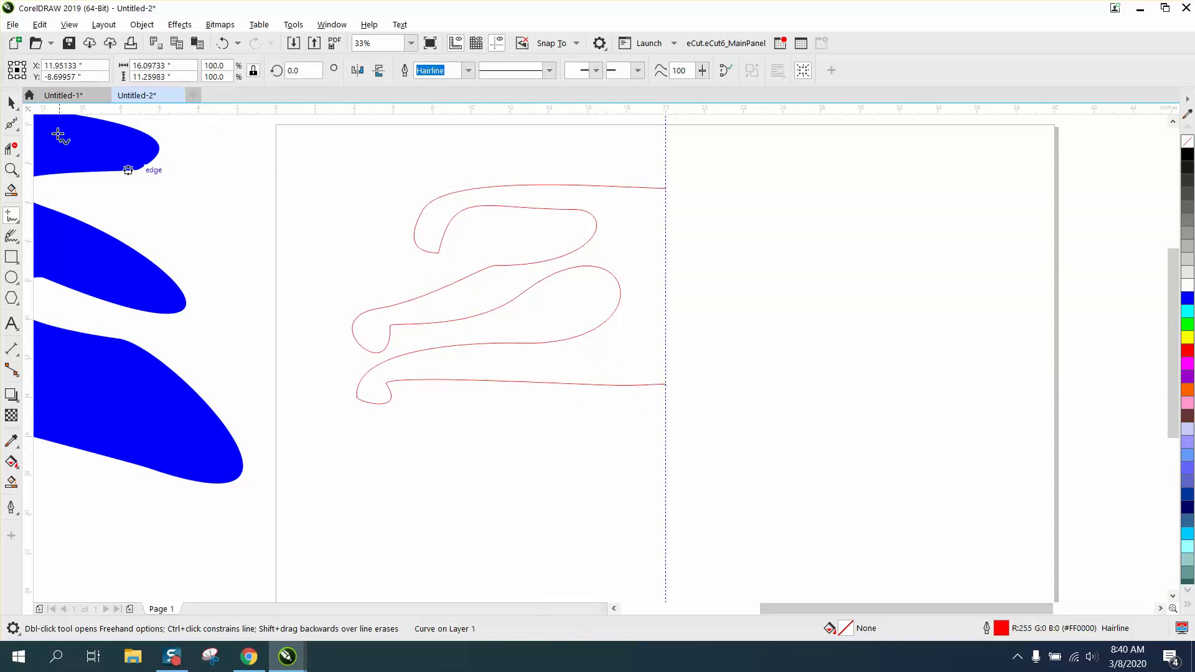
Brush the Smooth tool along the scroll half's wobbly upper loop.
{"action": "left_click", "coordinate": [20, 131]}
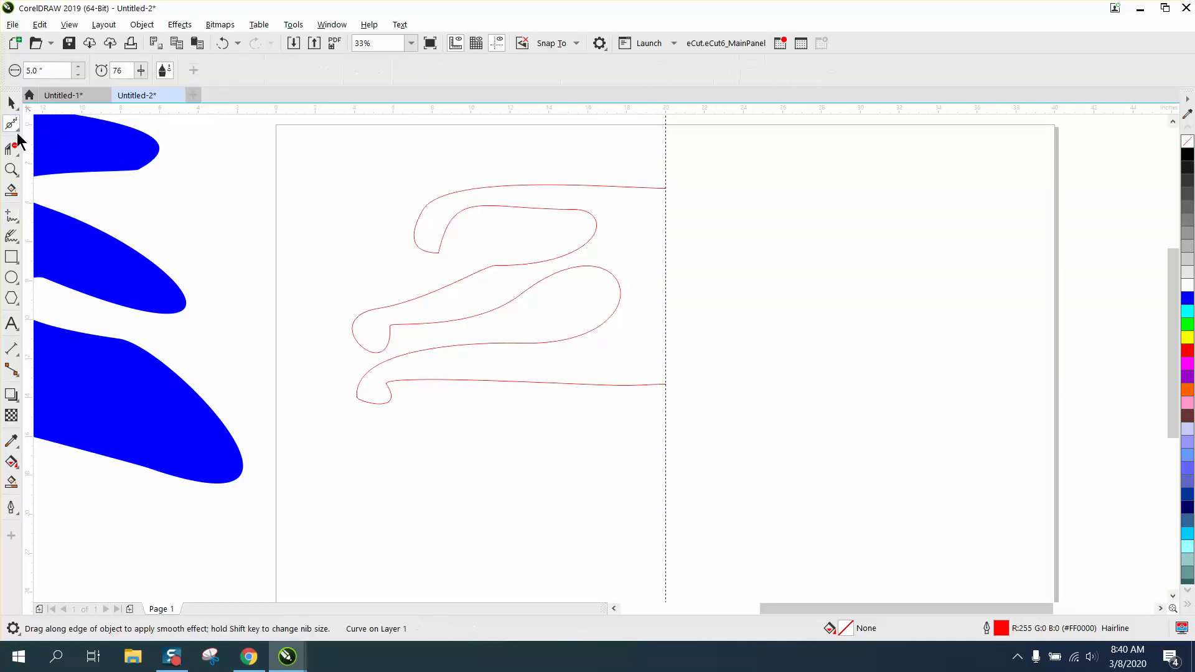
{"action": "left_click", "coordinate": [20, 132]}
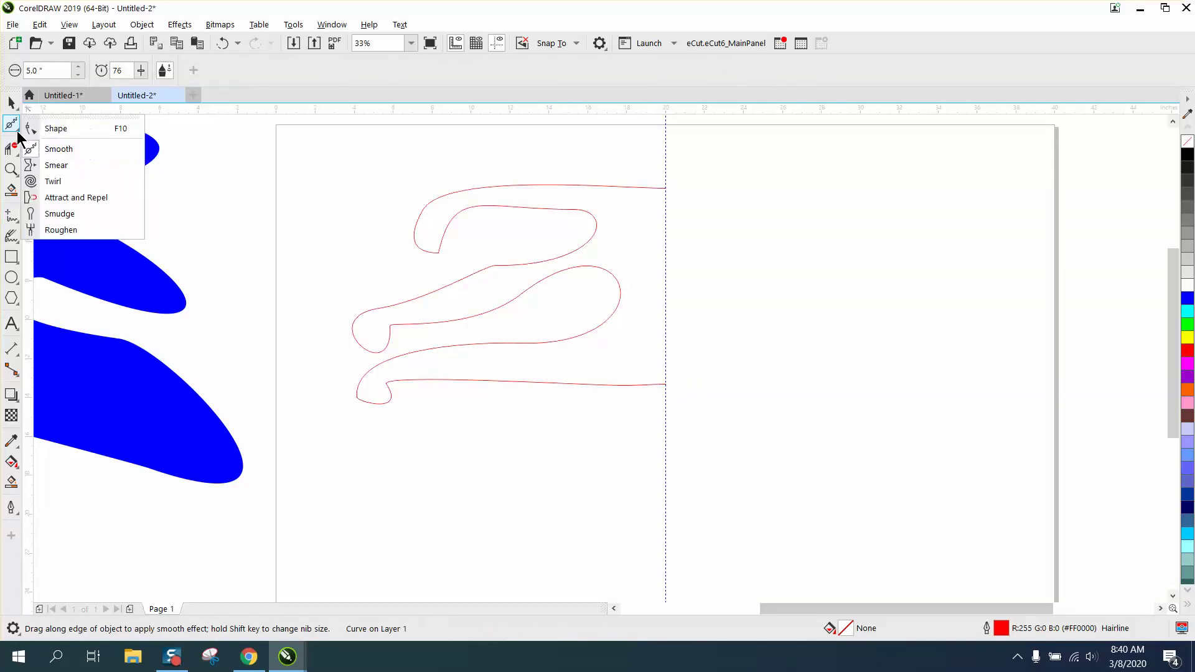
{"action": "left_click", "coordinate": [55, 150]}
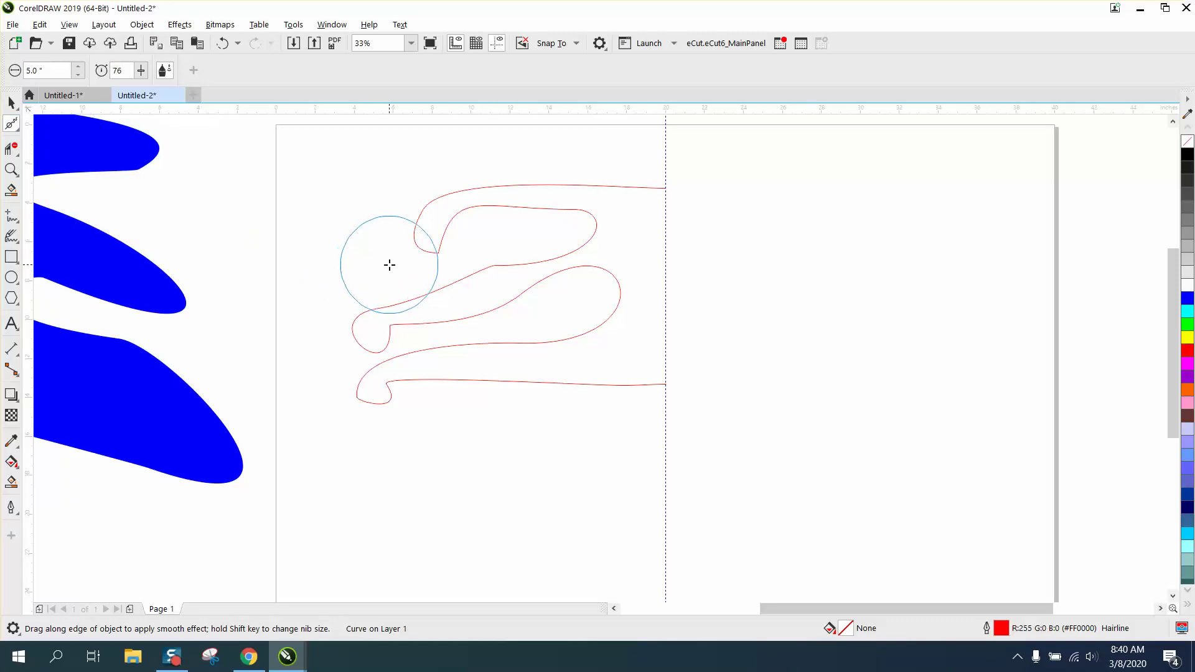
{"action": "mouse_move", "coordinate": [389, 265]}
{"action": "left_mouse_down"}
{"action": "mouse_move", "coordinate": [444, 245]}
{"action": "mouse_move", "coordinate": [376, 336]}
{"action": "mouse_move", "coordinate": [393, 401]}
{"action": "mouse_move", "coordinate": [393, 387]}
{"action": "mouse_move", "coordinate": [390, 404]}
{"action": "mouse_move", "coordinate": [364, 408]}
{"action": "mouse_move", "coordinate": [347, 396]}
{"action": "mouse_move", "coordinate": [591, 291]}
{"action": "mouse_move", "coordinate": [565, 246]}
{"action": "mouse_move", "coordinate": [472, 278]}
{"action": "mouse_move", "coordinate": [578, 227]}
{"action": "mouse_move", "coordinate": [546, 207]}
{"action": "mouse_move", "coordinate": [436, 222]}
{"action": "mouse_move", "coordinate": [499, 180]}
{"action": "mouse_move", "coordinate": [453, 176]}
{"action": "left_mouse_up"}
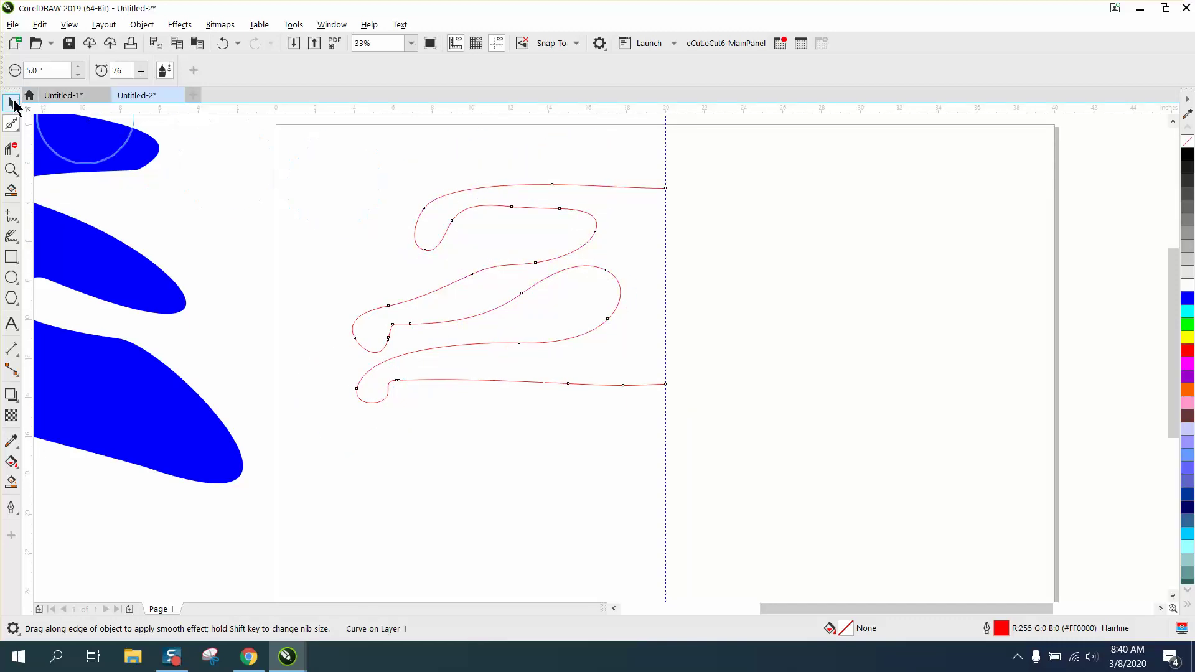
Mirror a copy of the scroll half horizontally and move it right of the guideline.
{"action": "left_click", "coordinate": [12, 103]}
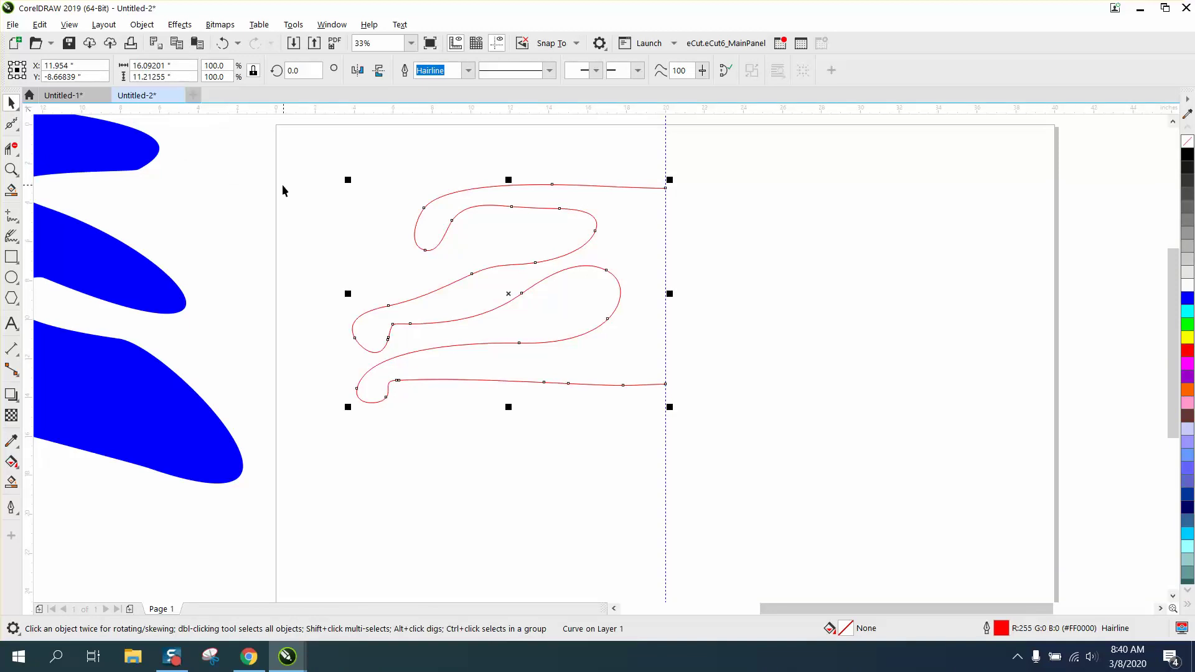
{"action": "left_click", "coordinate": [357, 71]}
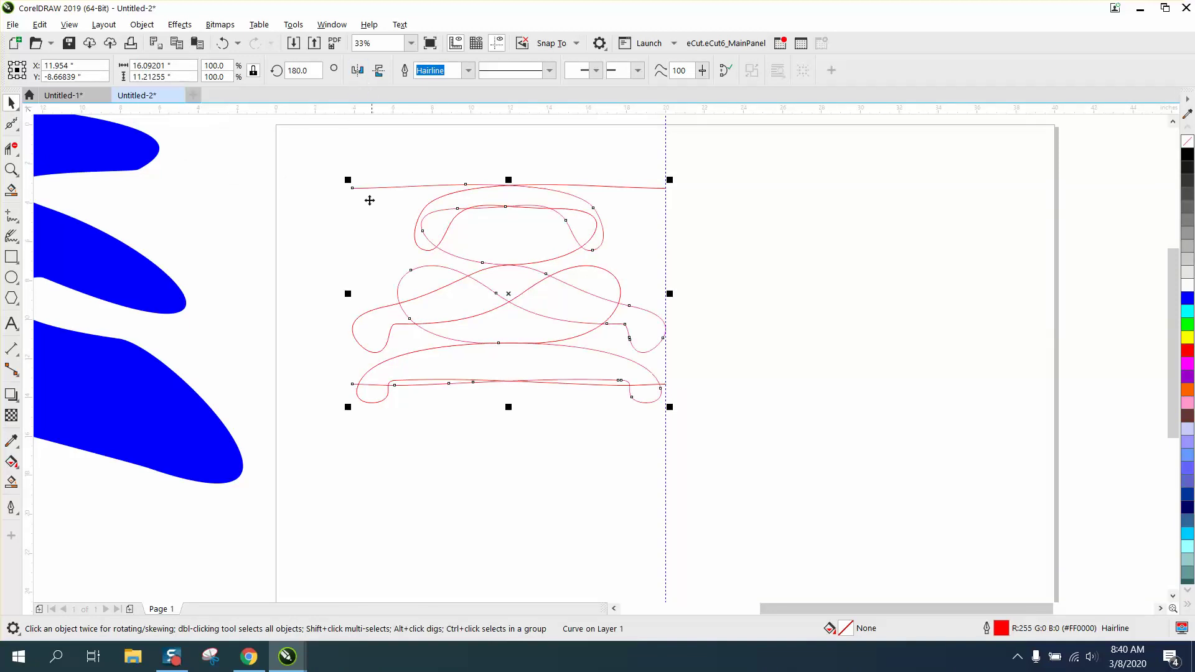
{"action": "left_click_drag", "start_coordinate": [352, 188], "coordinate": [665, 195]}
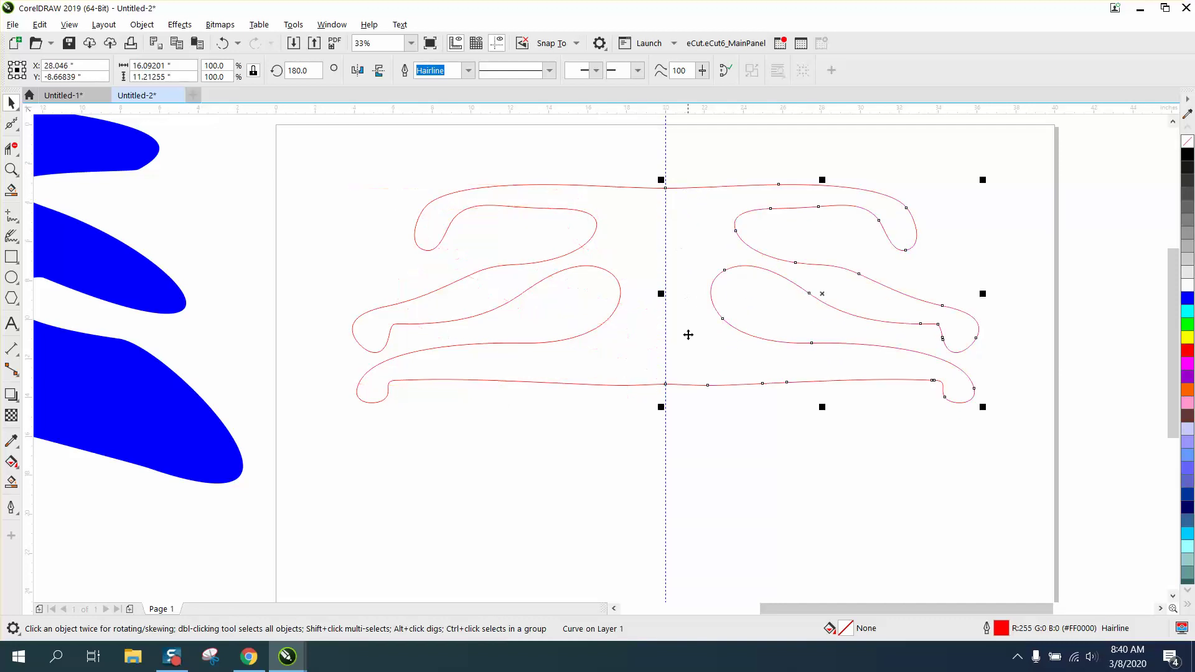
Delete the centre guideline and Smart Fill the joined scroll shape blue.
{"action": "left_click", "coordinate": [550, 480]}
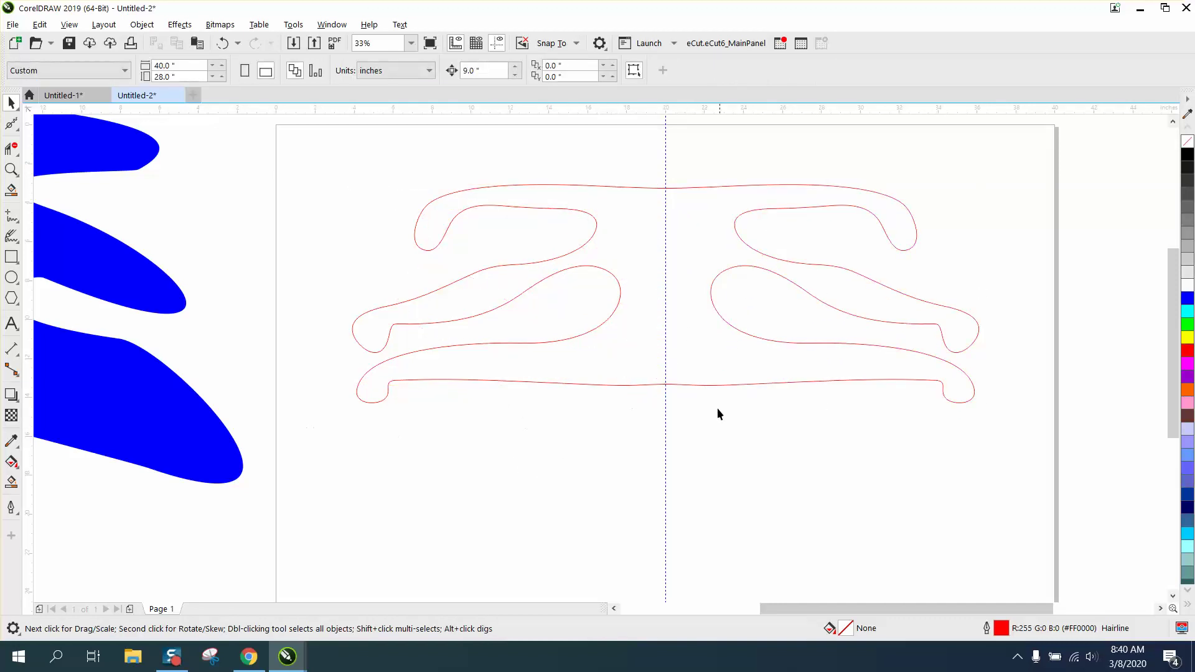
{"action": "left_click", "coordinate": [665, 415]}
{"action": "key", "text": "Delete"}
{"action": "left_click", "coordinate": [11, 481]}
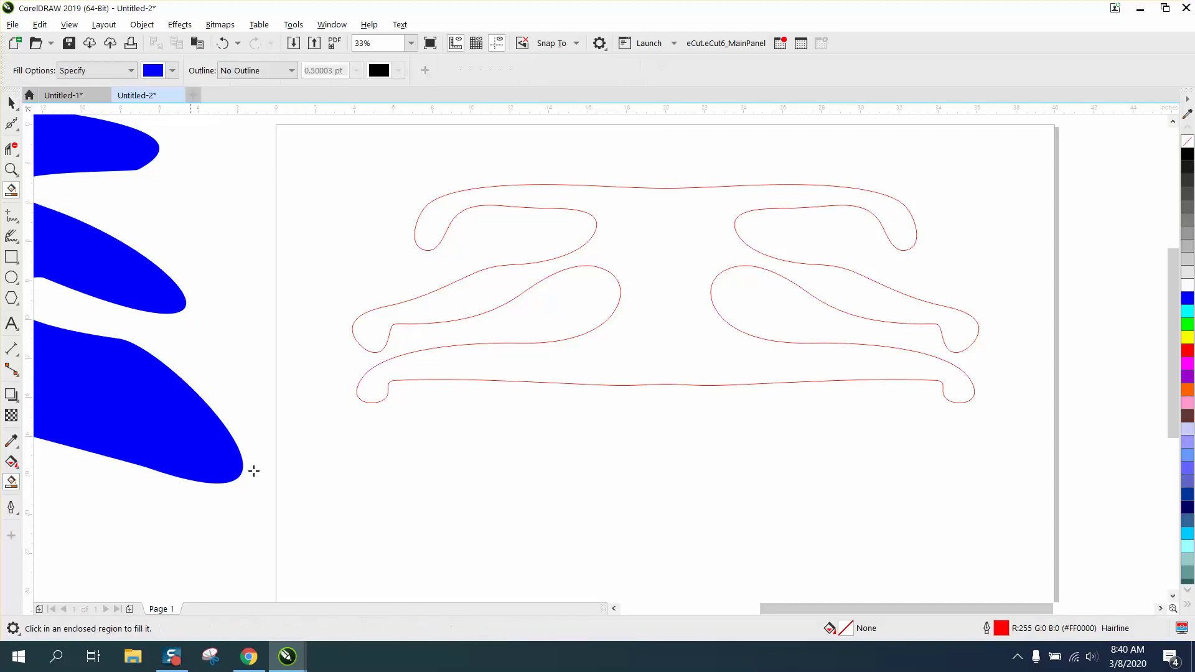
{"action": "left_click", "coordinate": [682, 356]}
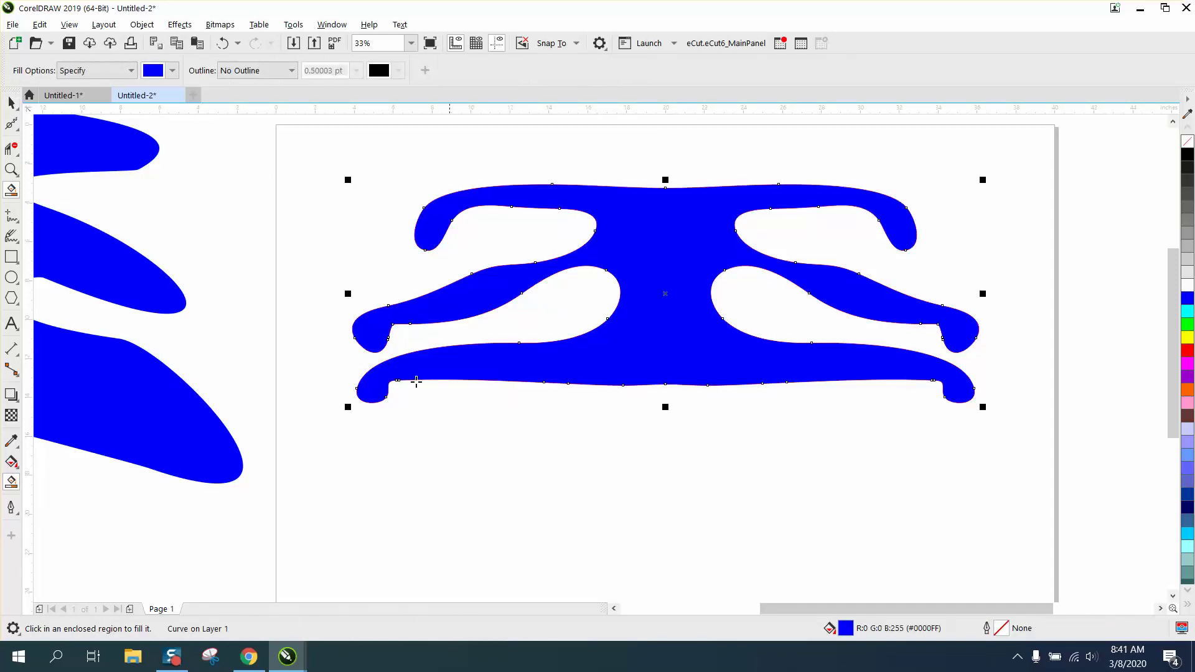
{"action": "left_click", "coordinate": [11, 104]}
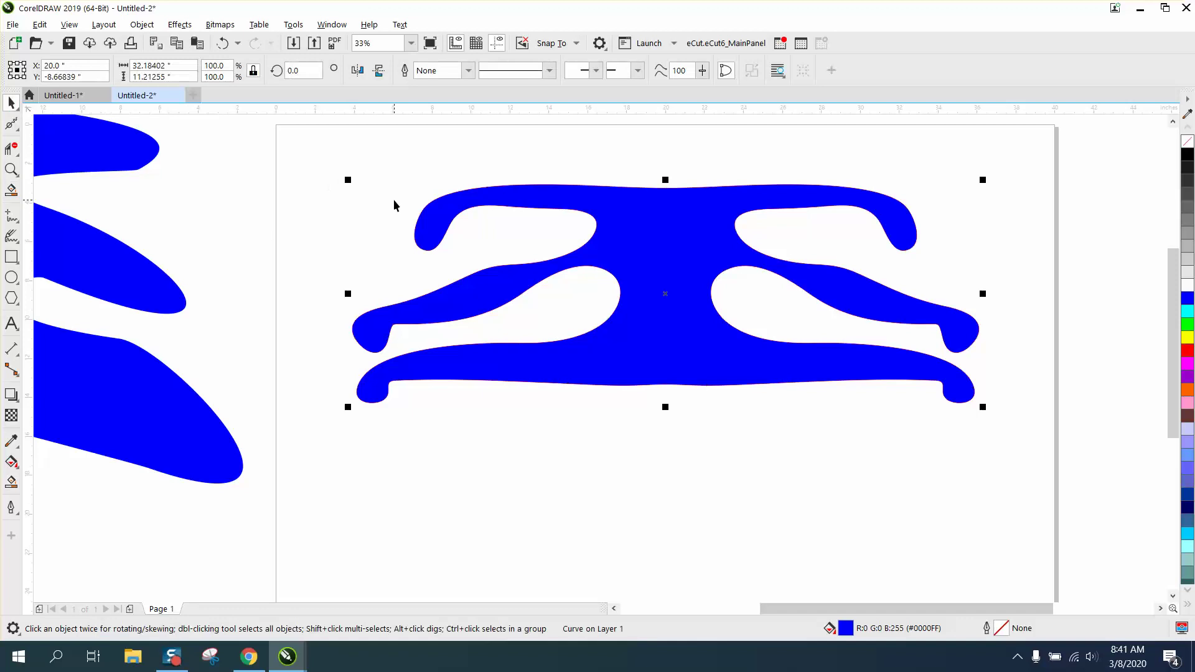
Undo the blue fill and the mirrored copy, back to the single scroll half.
{"action": "left_click", "coordinate": [223, 43]}
{"action": "left_click", "coordinate": [223, 42]}
{"action": "left_click", "coordinate": [222, 42]}
{"action": "left_click", "coordinate": [222, 42]}
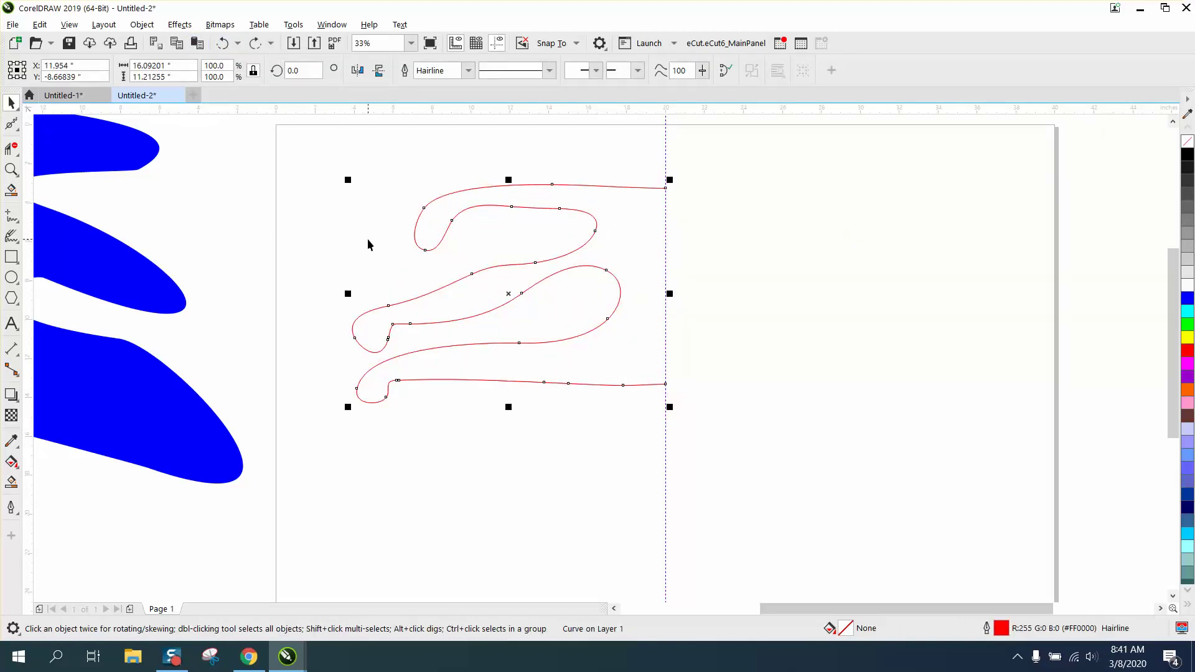
Mirror the scroll half across the guideline by dragging its side handle, redoing it once.
{"action": "left_click", "coordinate": [348, 293]}
{"action": "left_click_drag", "start_coordinate": [348, 295], "coordinate": [665, 296]}
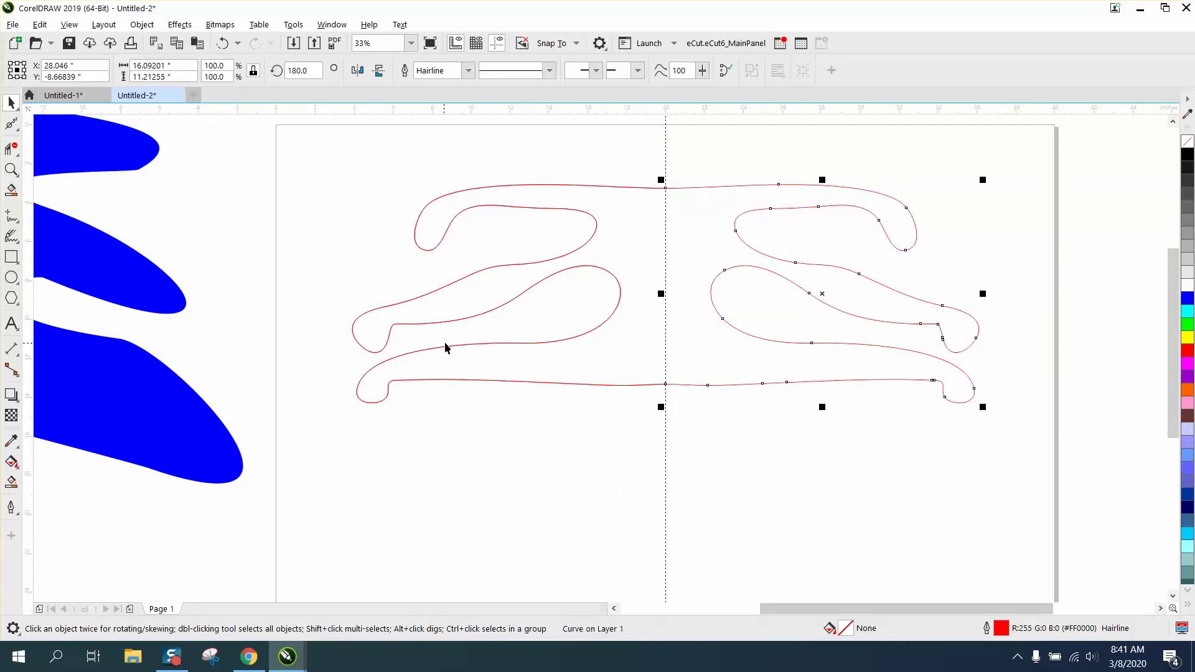
{"action": "left_click", "coordinate": [223, 43]}
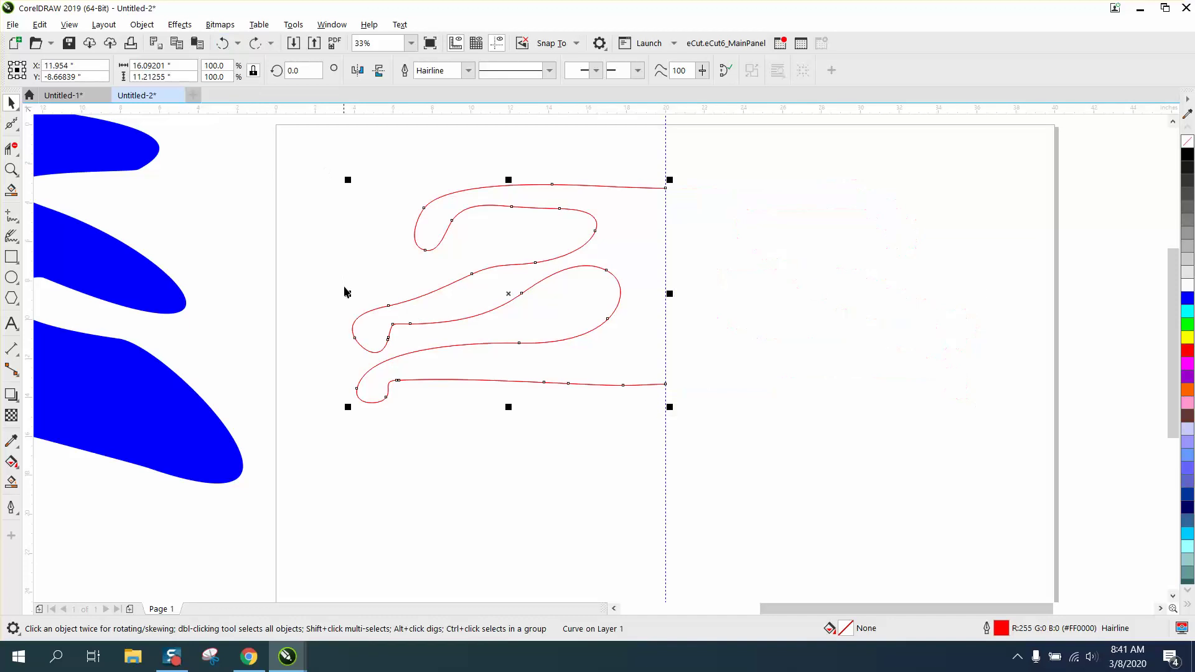
{"action": "left_click_drag", "start_coordinate": [349, 293], "coordinate": [741, 289]}
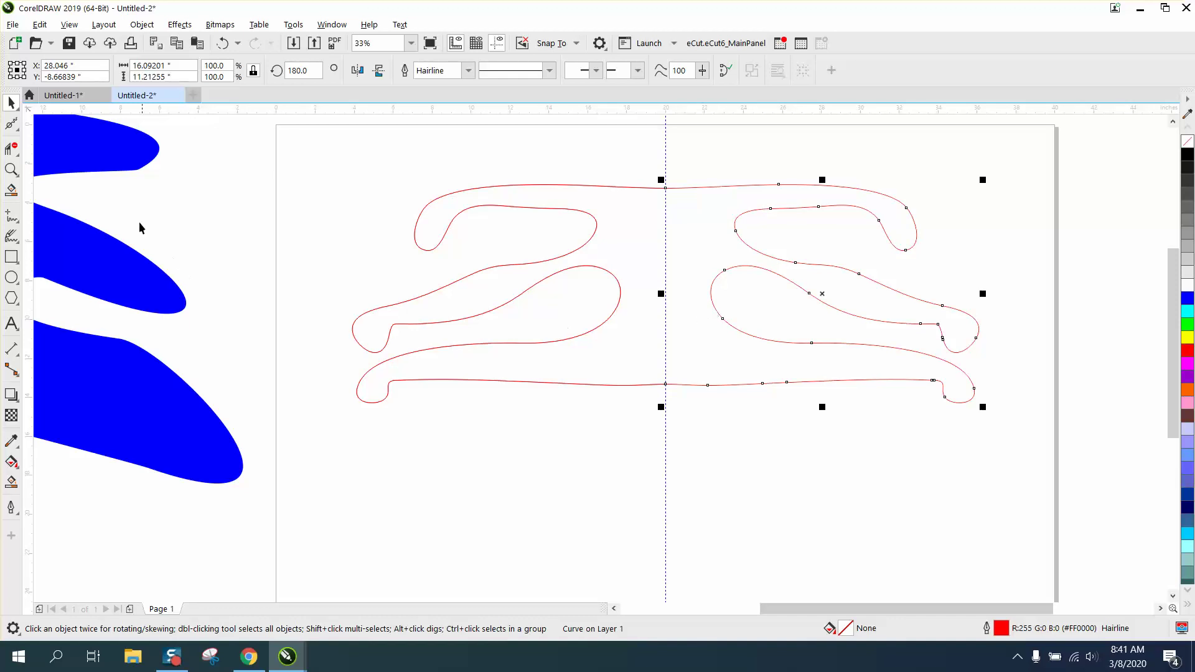
Remove the mirrored copy and smooth the left half's upper loop further.
{"action": "key", "text": "Delete"}
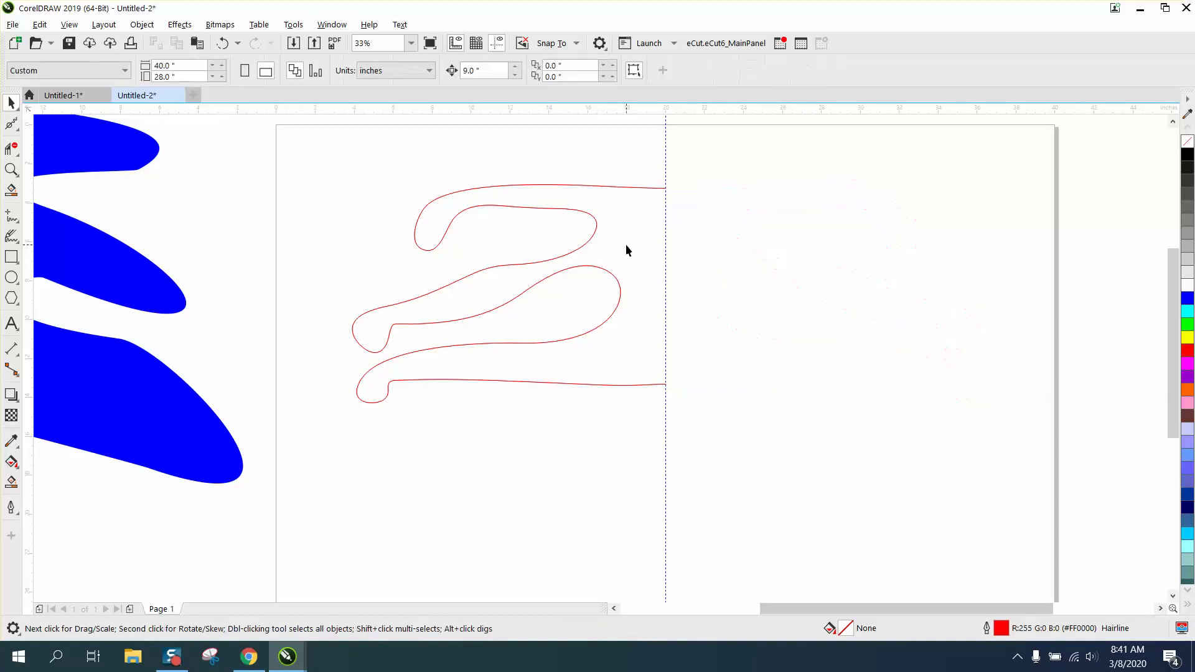
{"action": "left_click", "coordinate": [19, 131]}
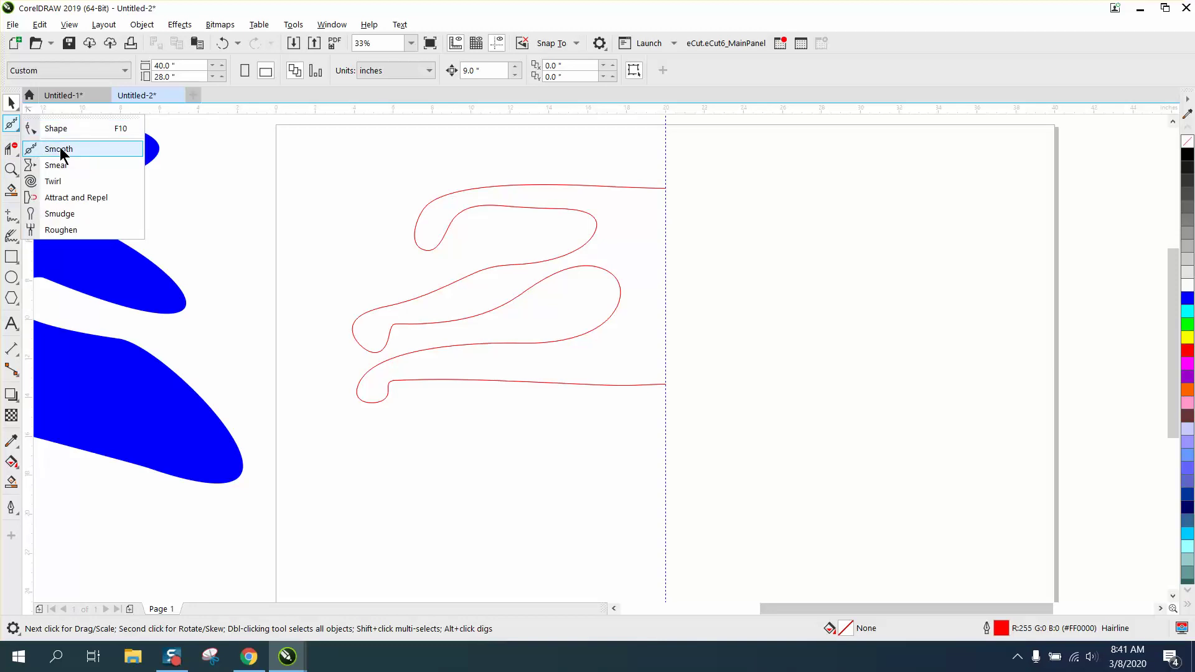
{"action": "left_click", "coordinate": [93, 152]}
{"action": "mouse_move", "coordinate": [465, 204]}
{"action": "left_mouse_down"}
{"action": "mouse_move", "coordinate": [444, 235]}
{"action": "mouse_move", "coordinate": [419, 240]}
{"action": "left_mouse_up"}
{"action": "left_click", "coordinate": [21, 133]}
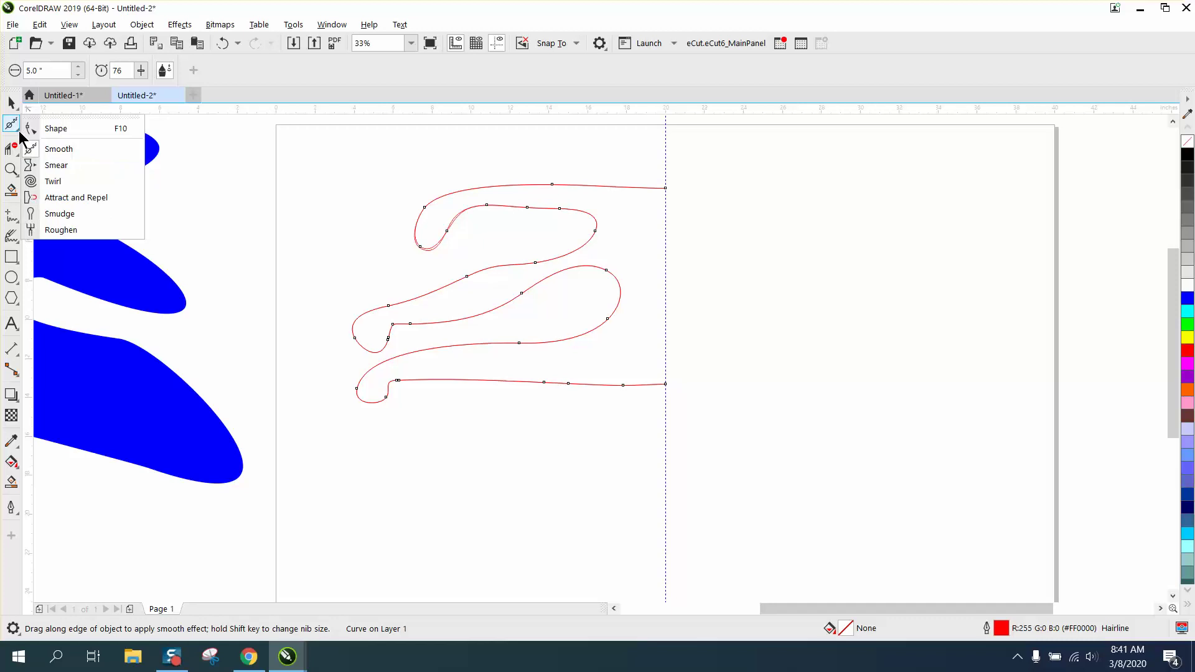
{"action": "left_click", "coordinate": [56, 180]}
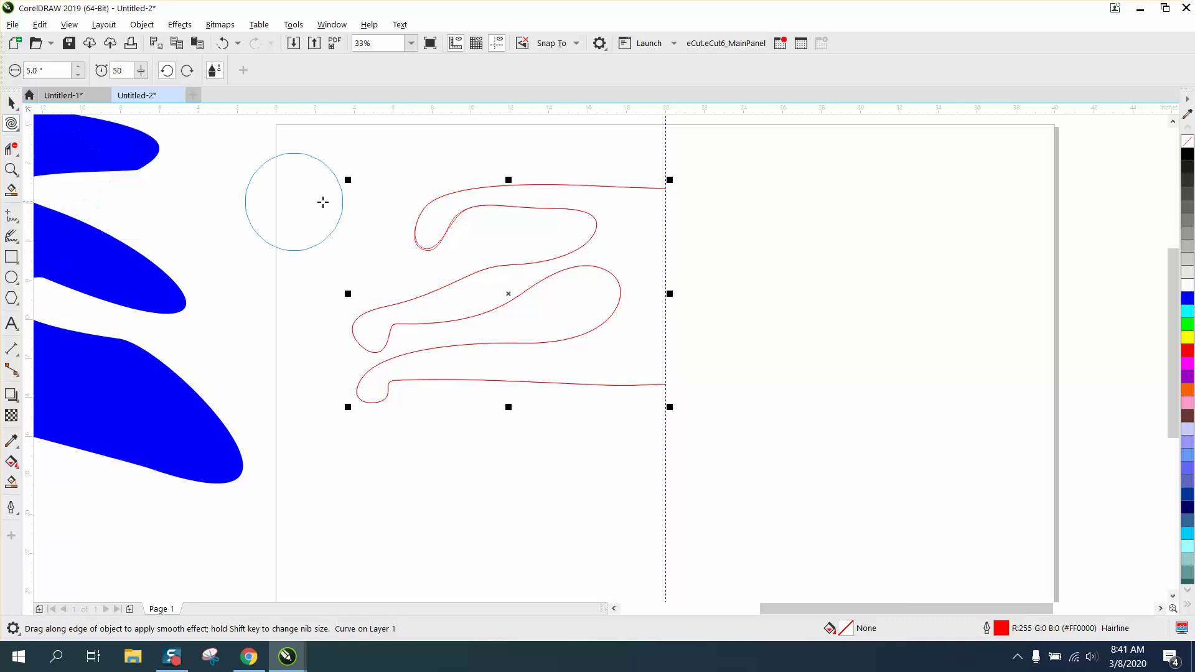
Twirl the scroll's upper tip into a tight inward curl.
{"action": "left_click", "coordinate": [11, 102]}
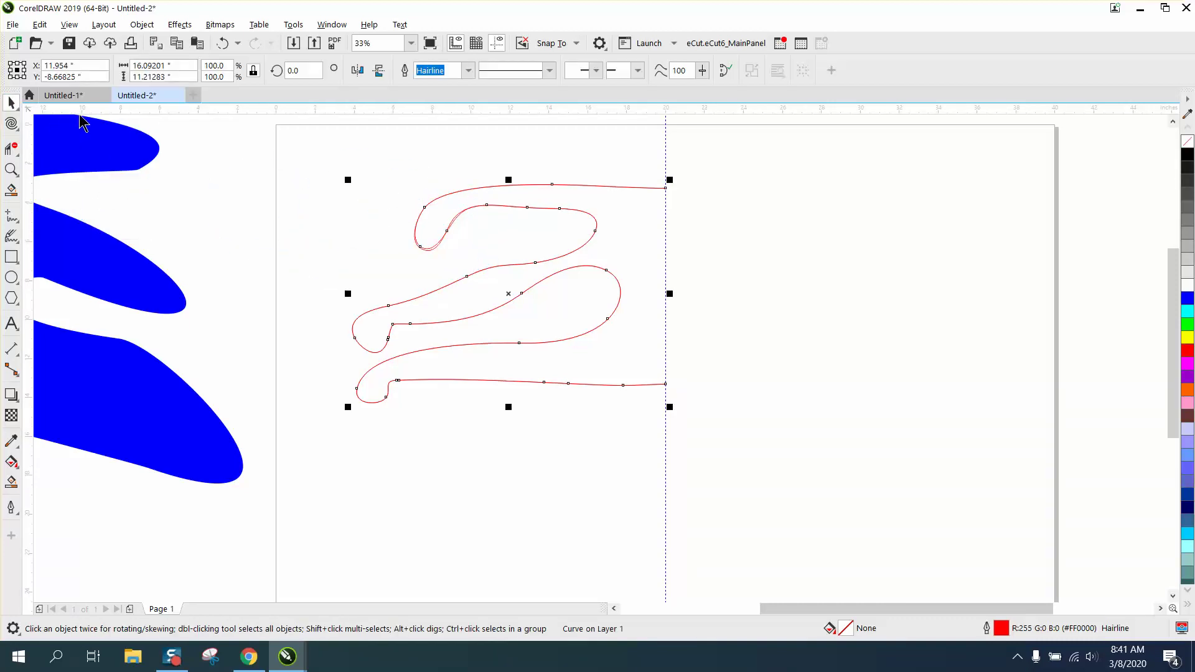
{"action": "left_click", "coordinate": [356, 148]}
{"action": "left_click", "coordinate": [16, 129]}
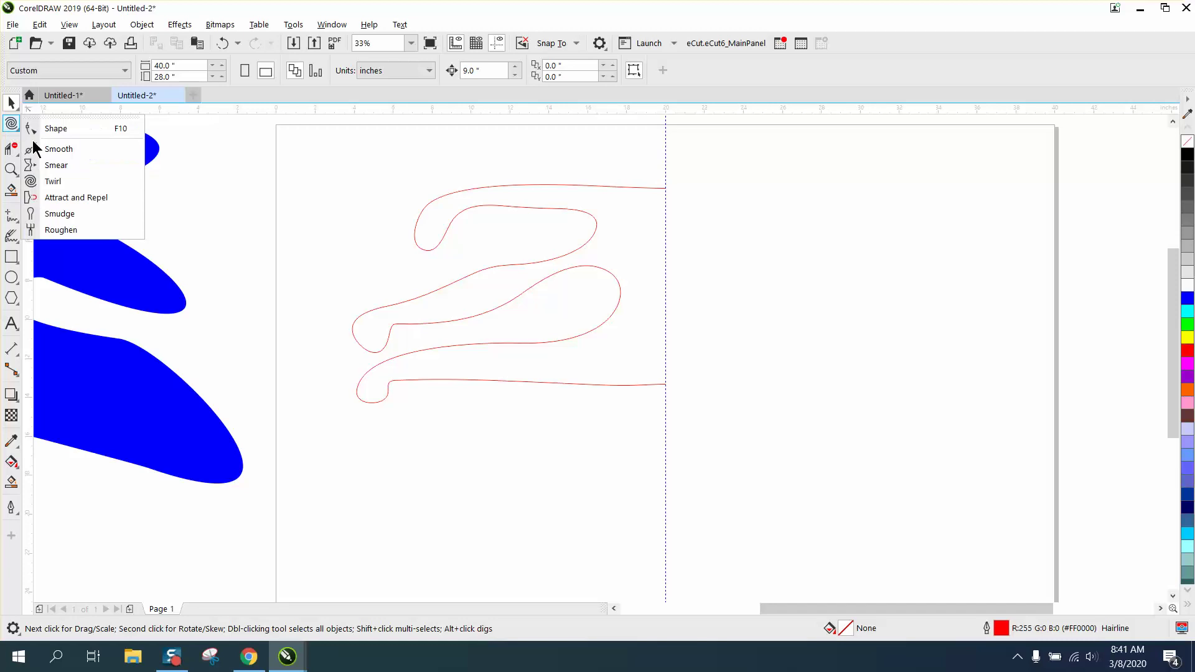
{"action": "left_click", "coordinate": [53, 181]}
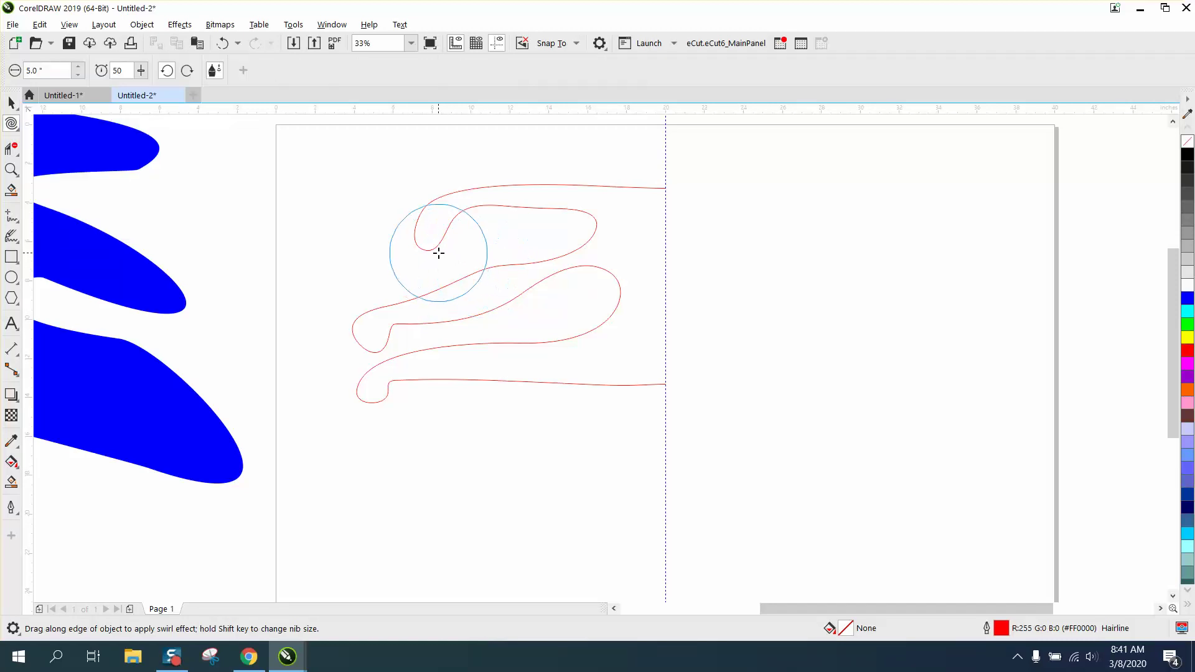
{"action": "left_click", "coordinate": [436, 248]}
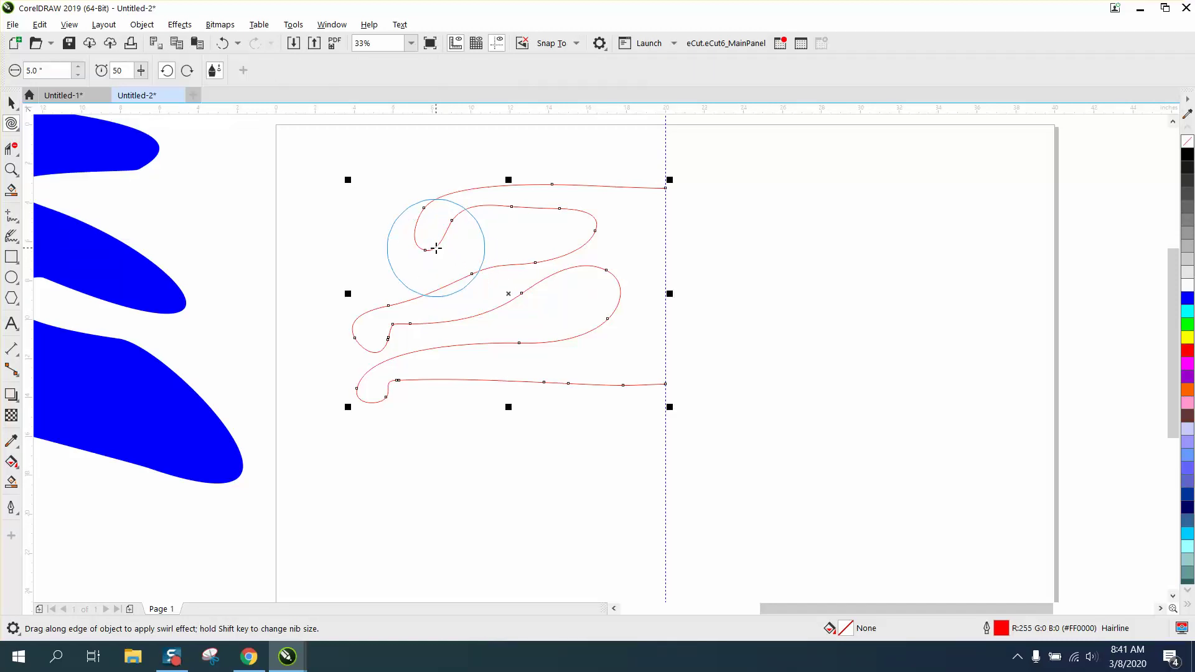
{"action": "left_click_drag", "start_coordinate": [435, 246], "coordinate": [435, 247]}
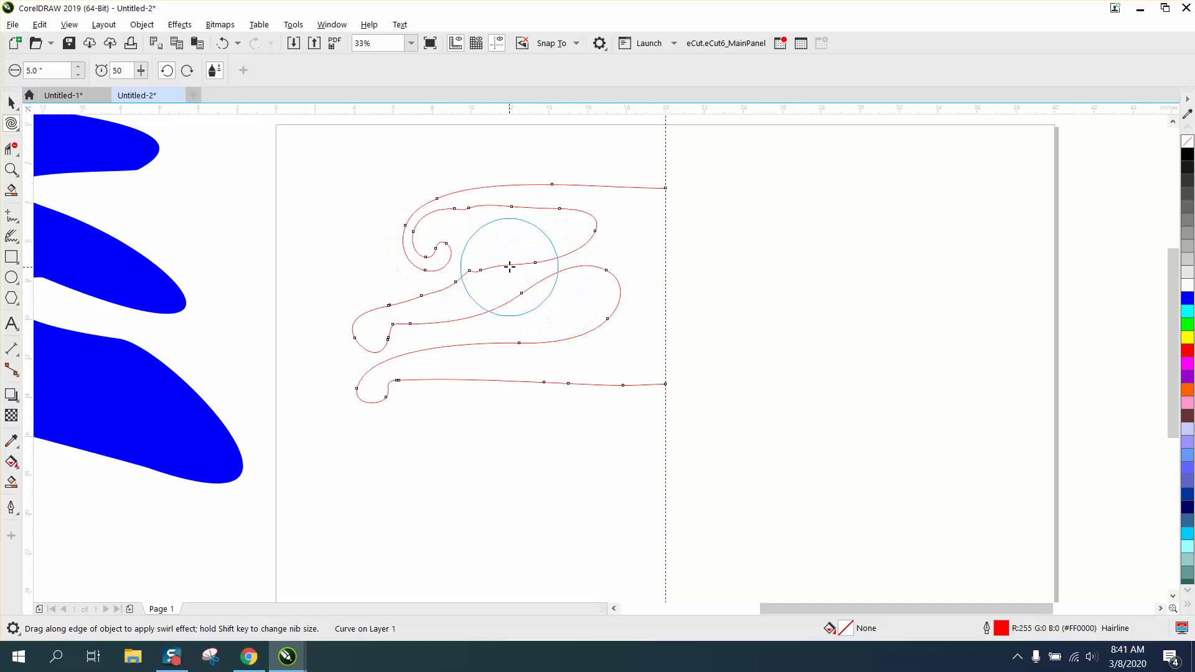
Smooth the wobbly middle stroke of the scroll curve.
{"action": "left_click", "coordinate": [21, 133]}
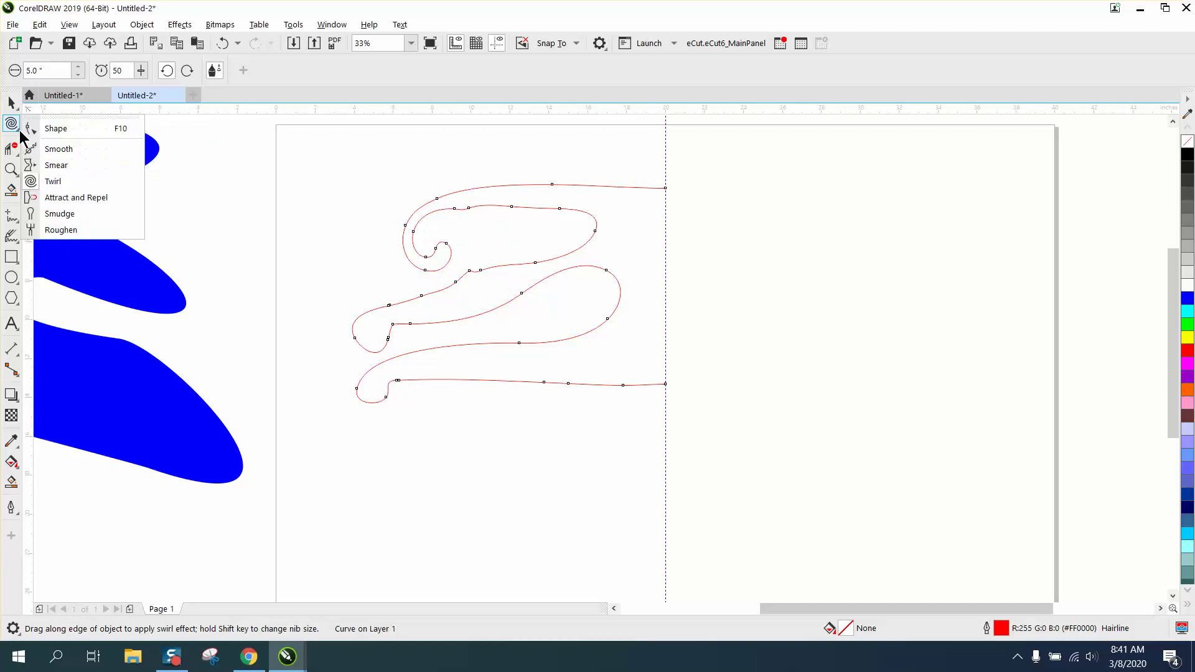
{"action": "left_click", "coordinate": [53, 149]}
{"action": "mouse_move", "coordinate": [389, 195]}
{"action": "left_mouse_down"}
{"action": "mouse_move", "coordinate": [463, 209]}
{"action": "mouse_move", "coordinate": [483, 199]}
{"action": "mouse_move", "coordinate": [480, 267]}
{"action": "mouse_move", "coordinate": [421, 299]}
{"action": "mouse_move", "coordinate": [358, 303]}
{"action": "left_mouse_up"}
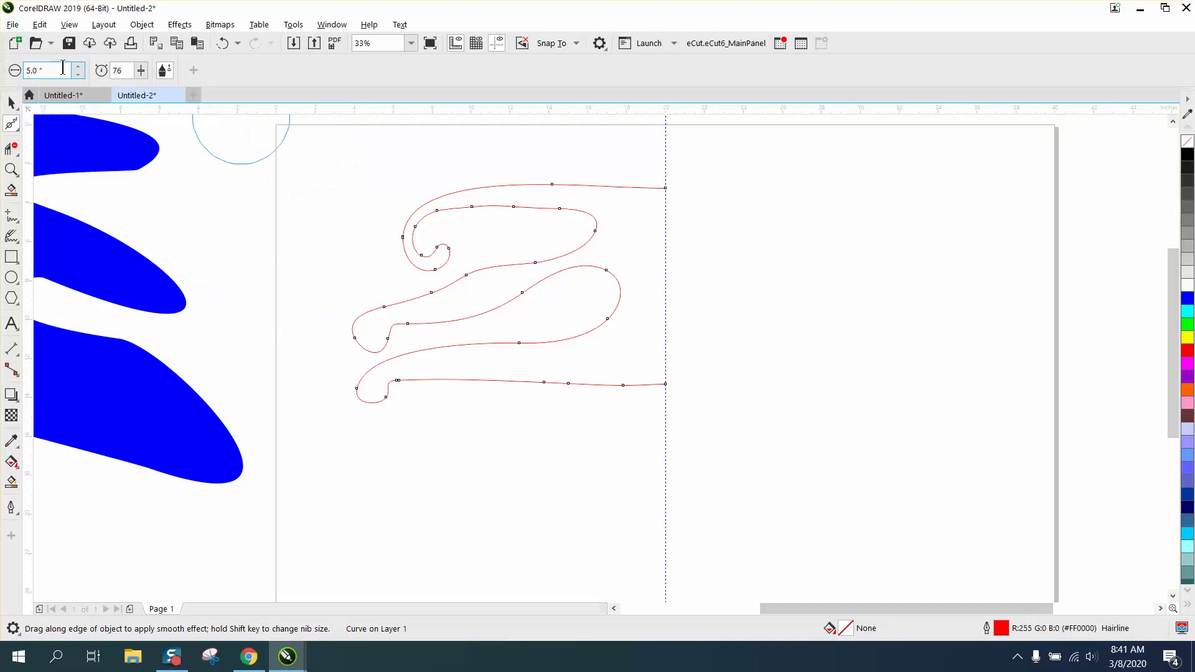
Mirror the curled half across the guideline and Smart Fill the inside blue.
{"action": "left_click", "coordinate": [11, 103]}
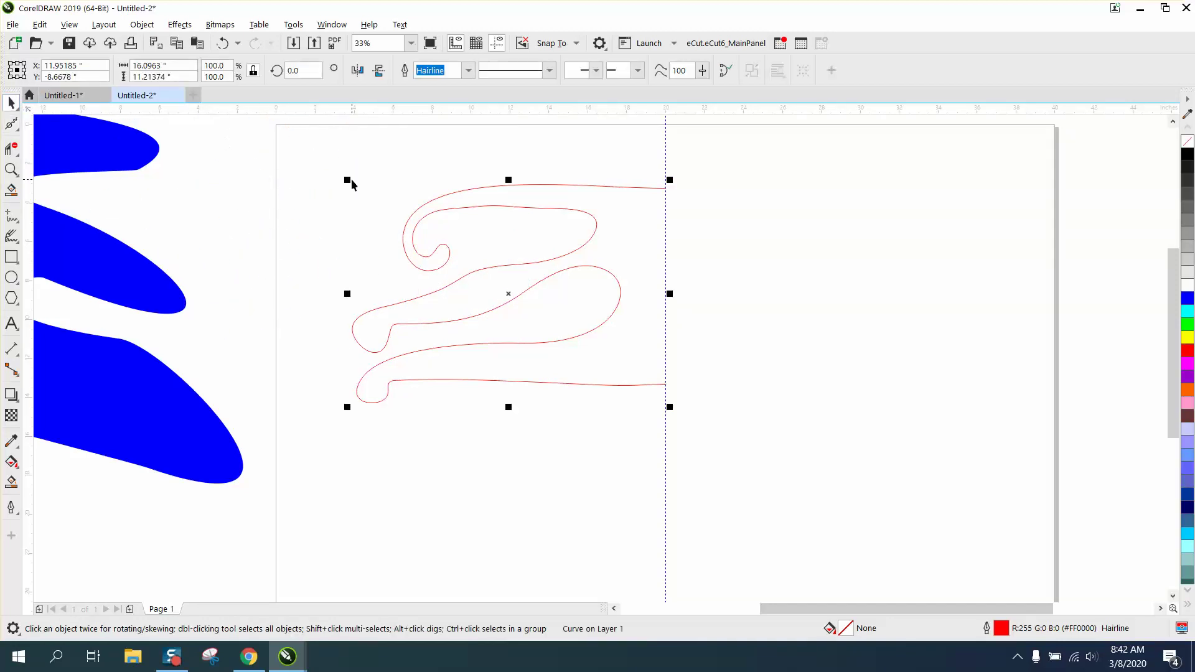
{"action": "left_click_drag", "start_coordinate": [348, 294], "coordinate": [699, 311]}
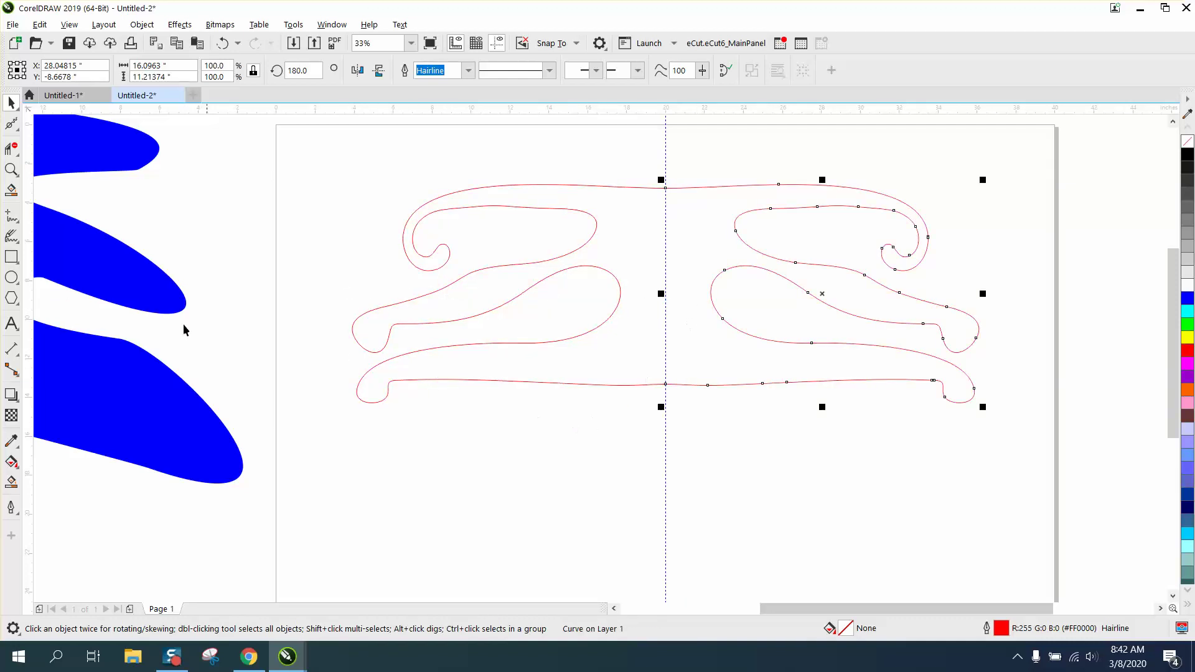
{"action": "left_click", "coordinate": [11, 481]}
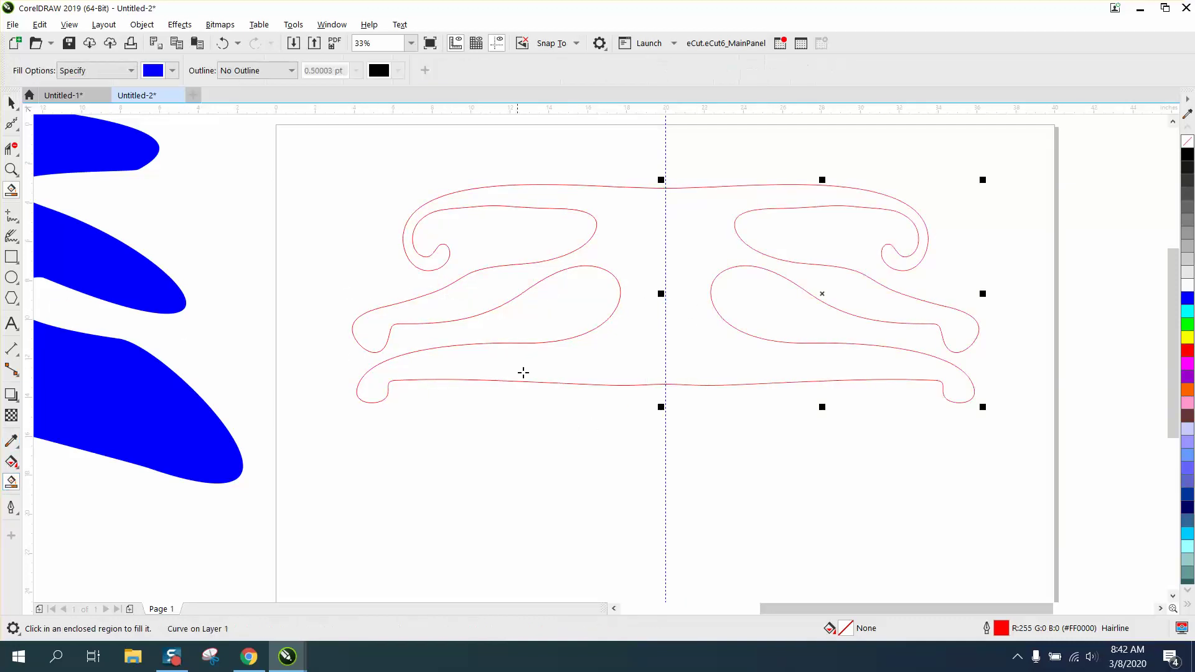
{"action": "left_click", "coordinate": [620, 340]}
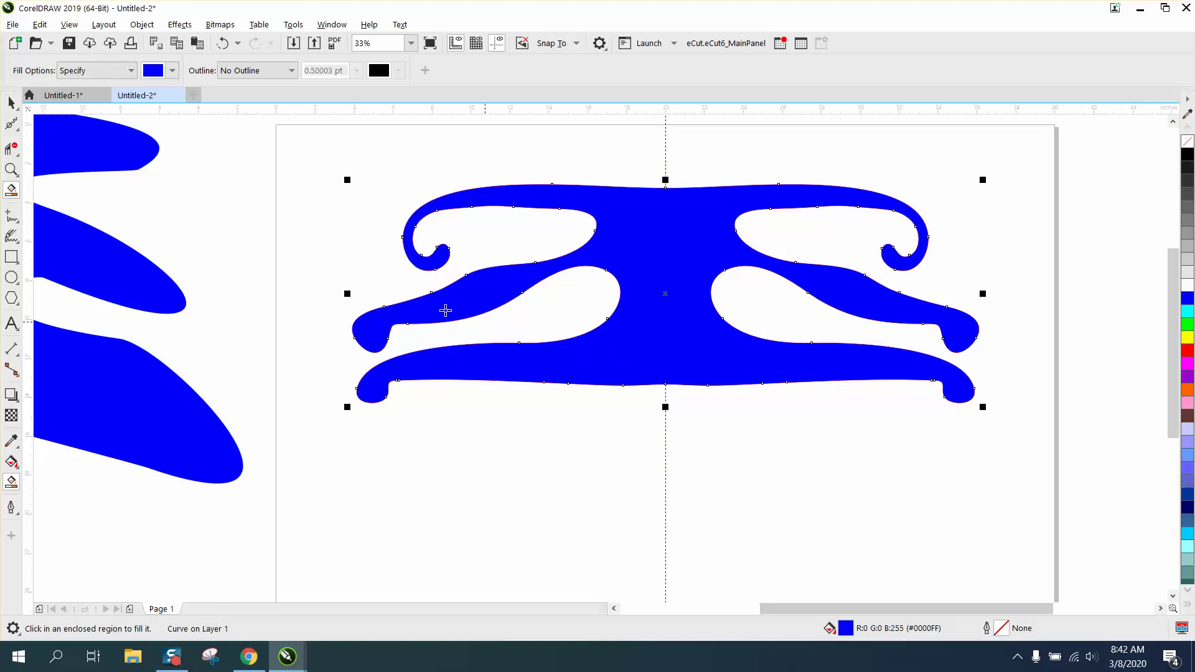
Delete the blue fill and both red scroll outlines to clear the page.
{"action": "left_click", "coordinate": [11, 103]}
{"action": "scroll", "coordinate": [521, 253], "scroll_direction": "down", "scroll_amount": 1}
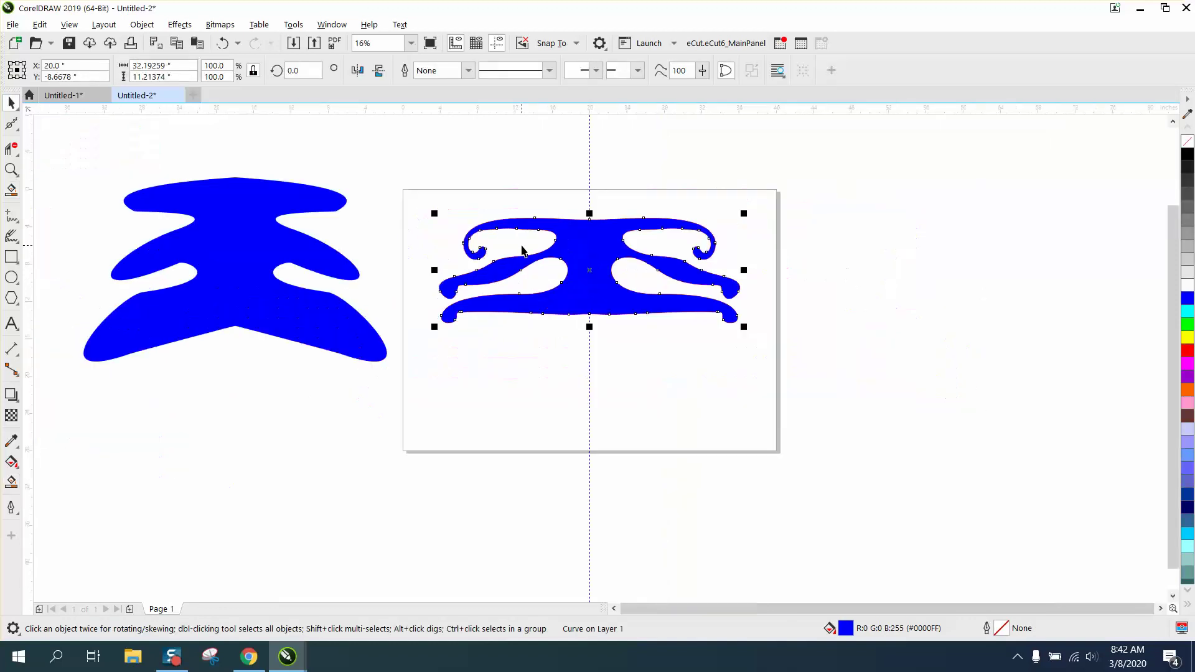
{"action": "key", "text": "Delete"}
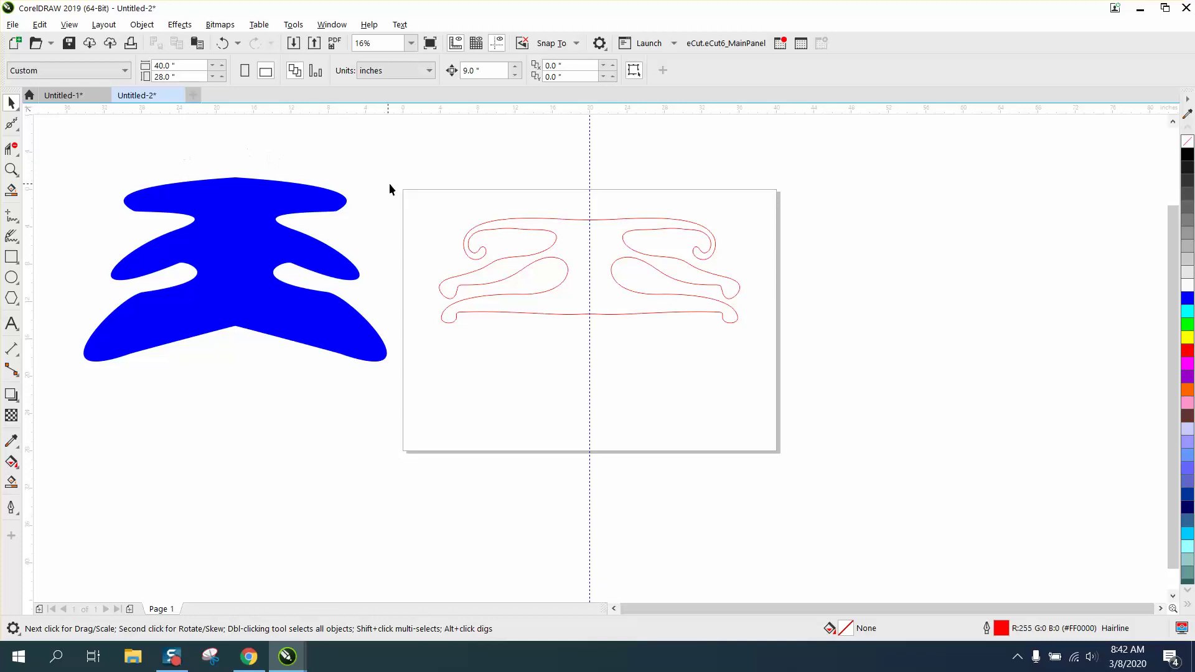
{"action": "left_click_drag", "start_coordinate": [795, 421], "coordinate": [798, 425]}
{"action": "key", "text": "Delete"}
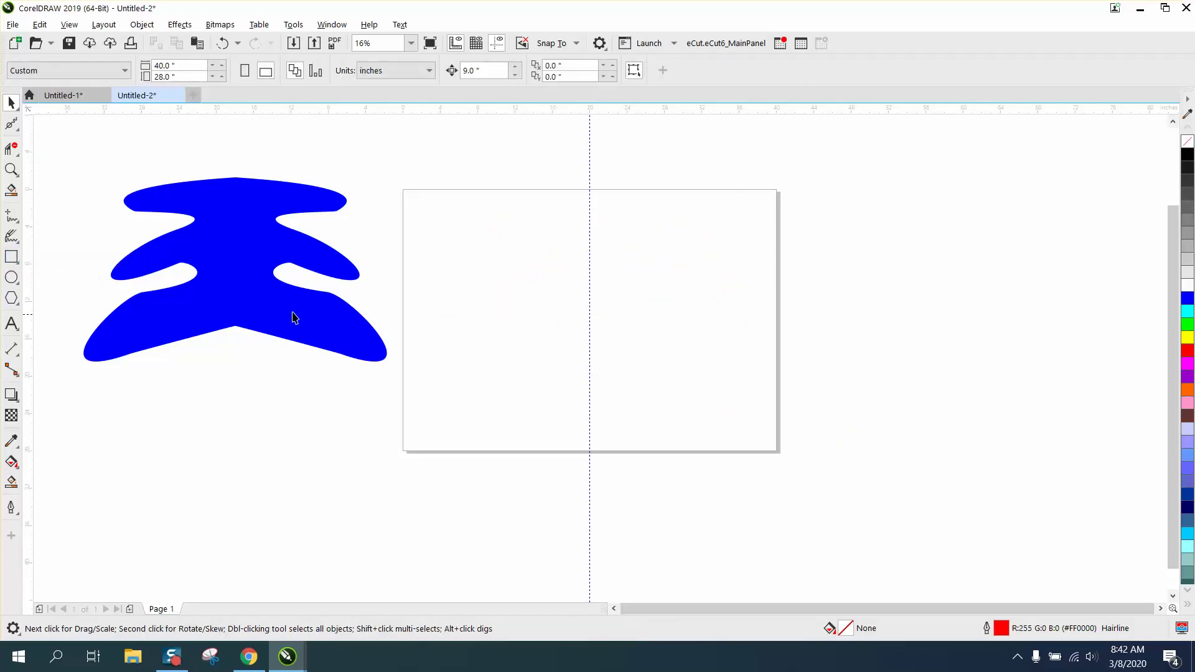
Draw a tall narrow rectangle on the guideline and a small square centred with P.
{"action": "left_click", "coordinate": [11, 256]}
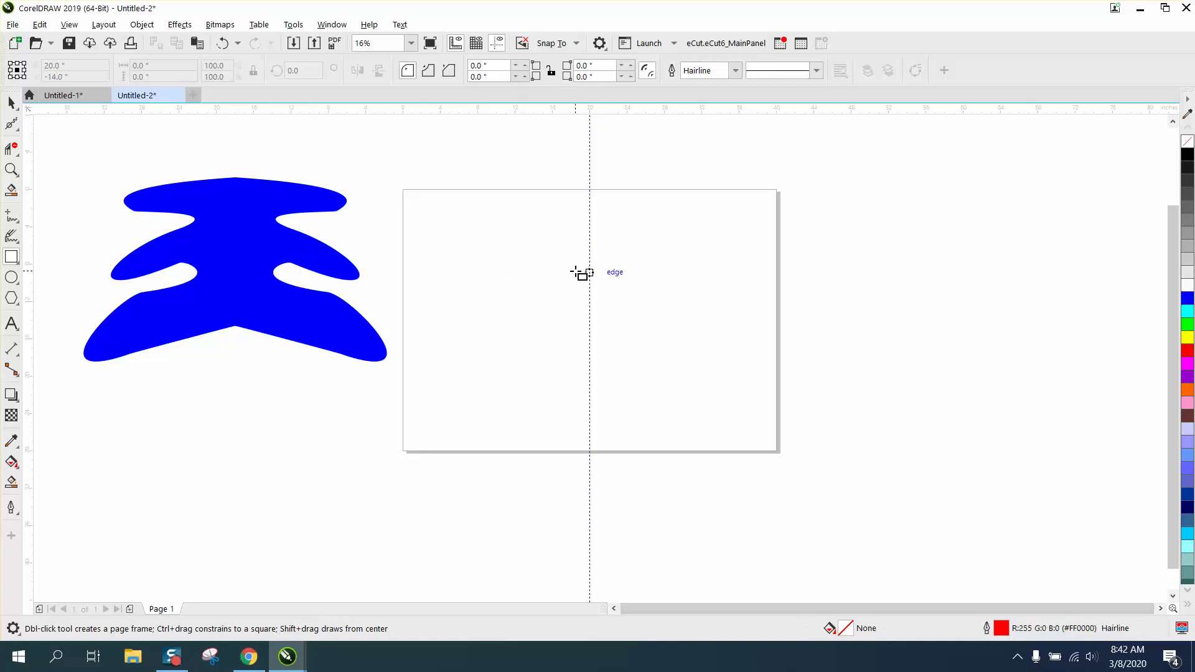
{"action": "left_click_drag", "start_coordinate": [575, 273], "coordinate": [607, 376]}
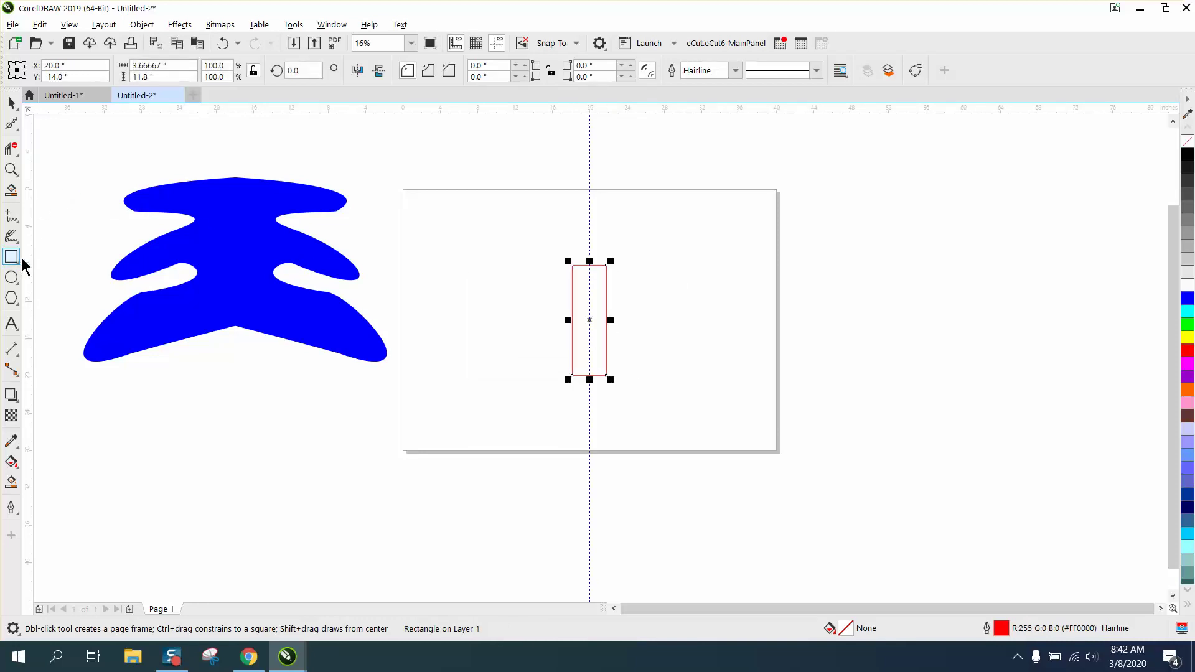
{"action": "left_click_drag", "start_coordinate": [455, 243], "coordinate": [495, 282]}
{"action": "key", "text": "p"}
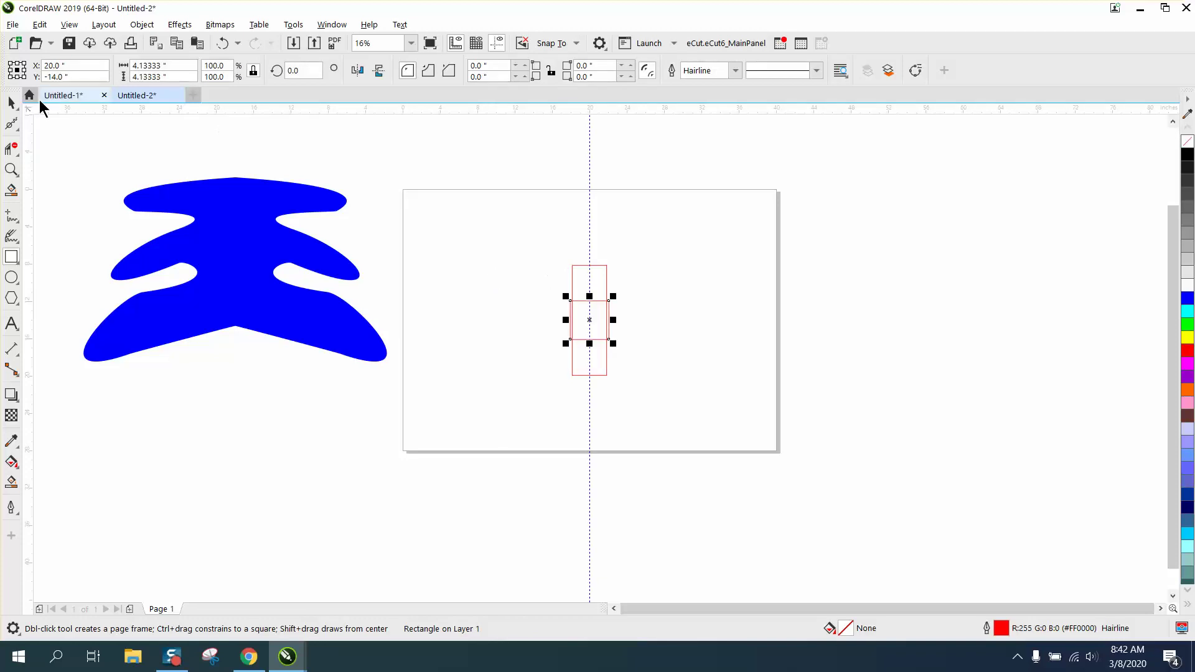
Widen the square into a centred base, move it to the stem's foot, and select both.
{"action": "left_click_drag", "start_coordinate": [613, 320], "coordinate": [649, 320]}
{"action": "key", "text": "p"}
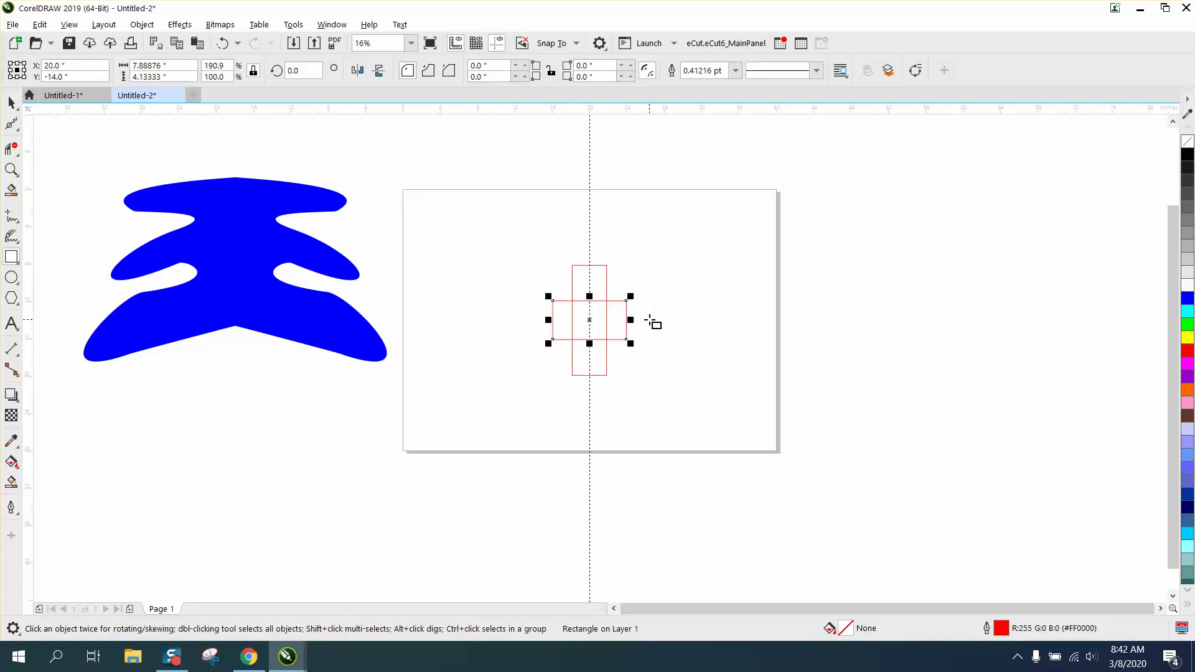
{"action": "left_click", "coordinate": [11, 102]}
{"action": "left_click_drag", "start_coordinate": [589, 319], "coordinate": [593, 375]}
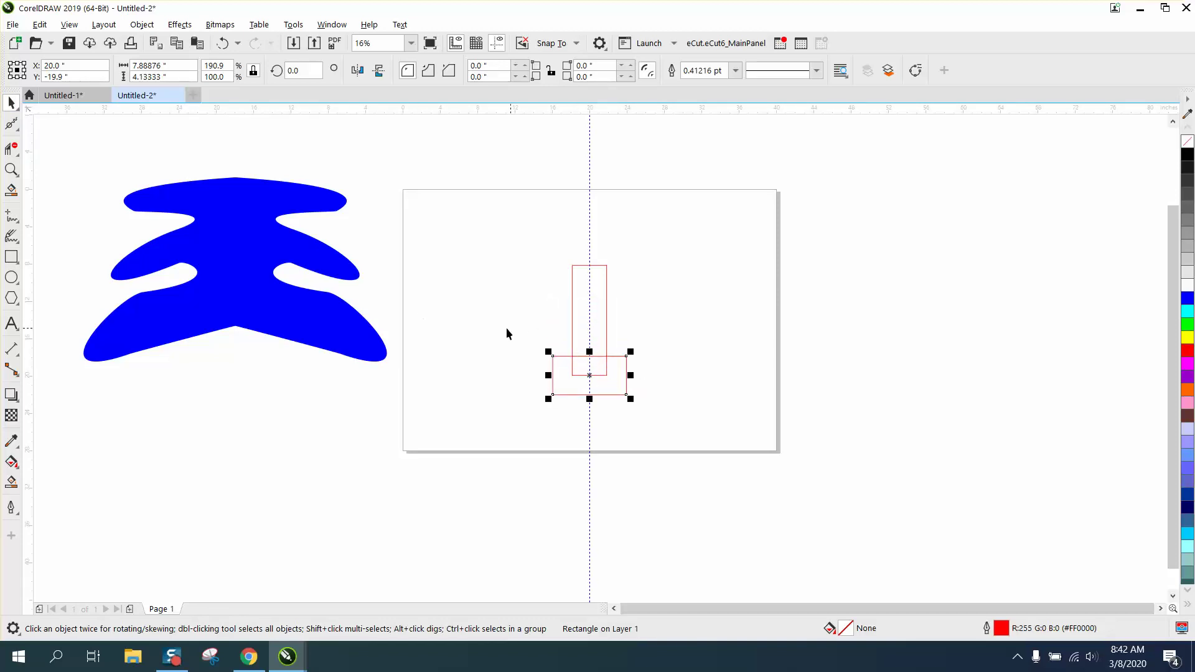
{"action": "left_click_drag", "start_coordinate": [504, 226], "coordinate": [740, 488]}
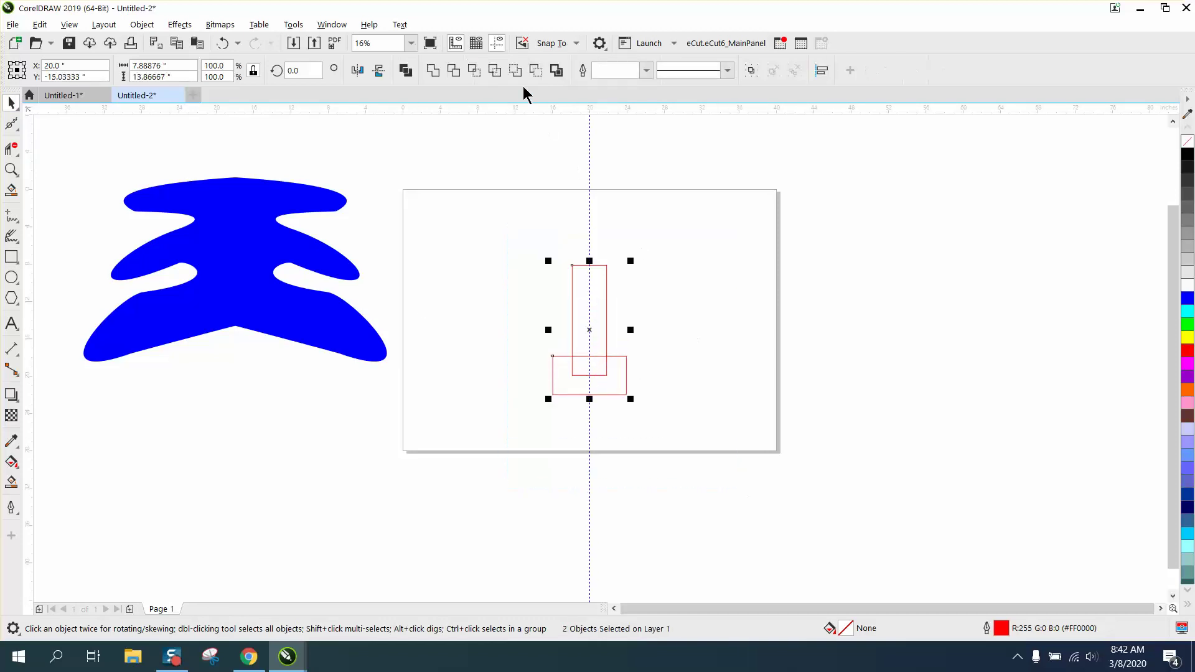
Weld the two rectangles into one candlestick outline and zoom in on it.
{"action": "left_click", "coordinate": [435, 71]}
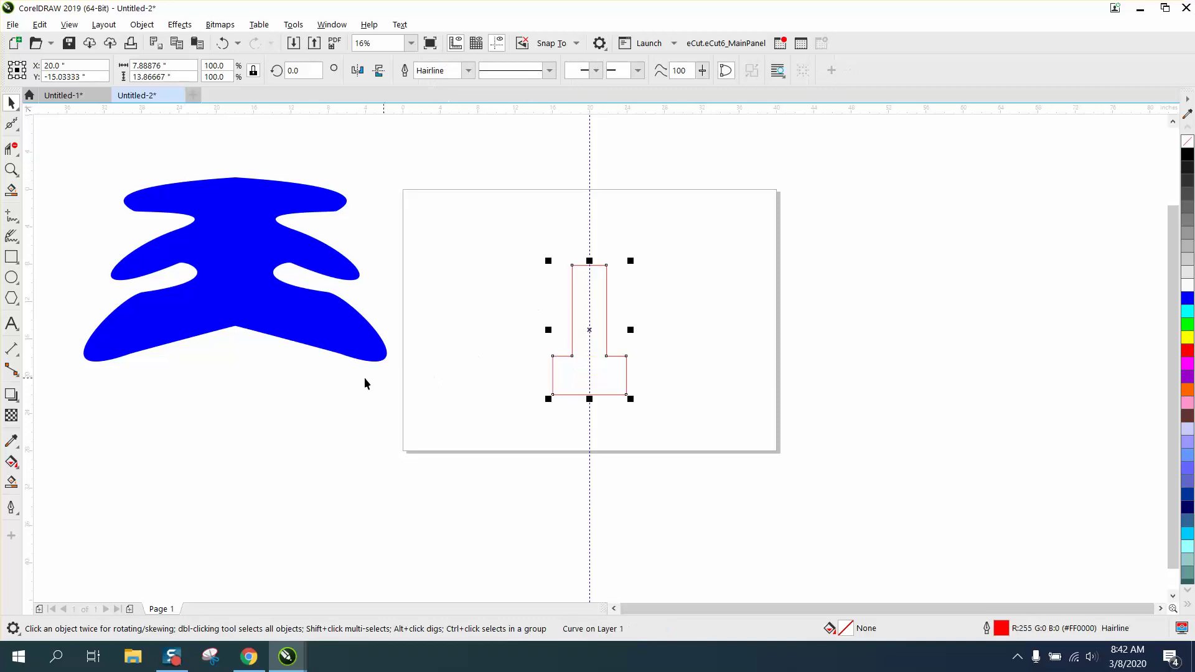
{"action": "left_click", "coordinate": [11, 148]}
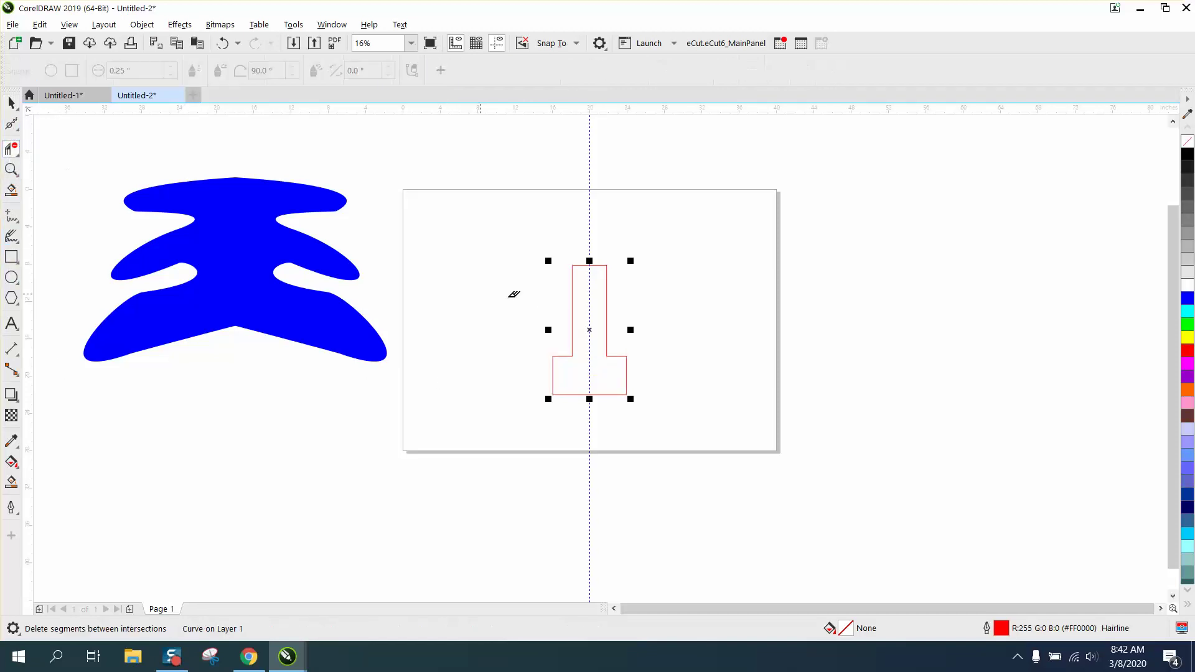
{"action": "left_click", "coordinate": [11, 170]}
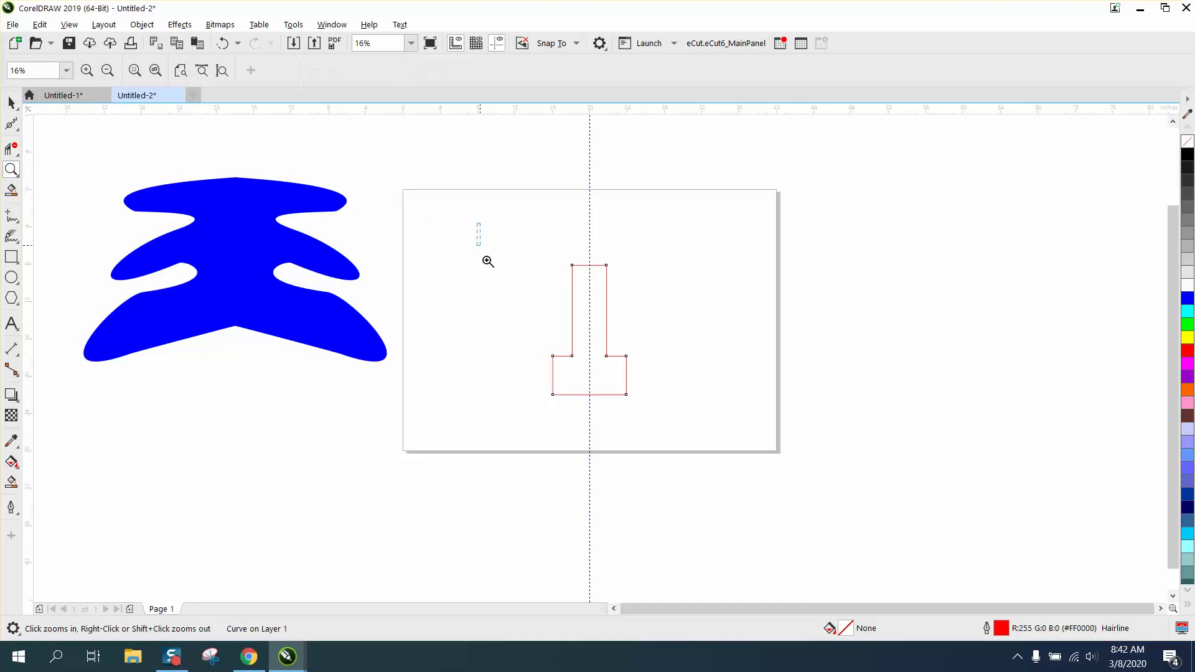
{"action": "left_click_drag", "start_coordinate": [485, 259], "coordinate": [815, 495]}
{"action": "left_click", "coordinate": [19, 130]}
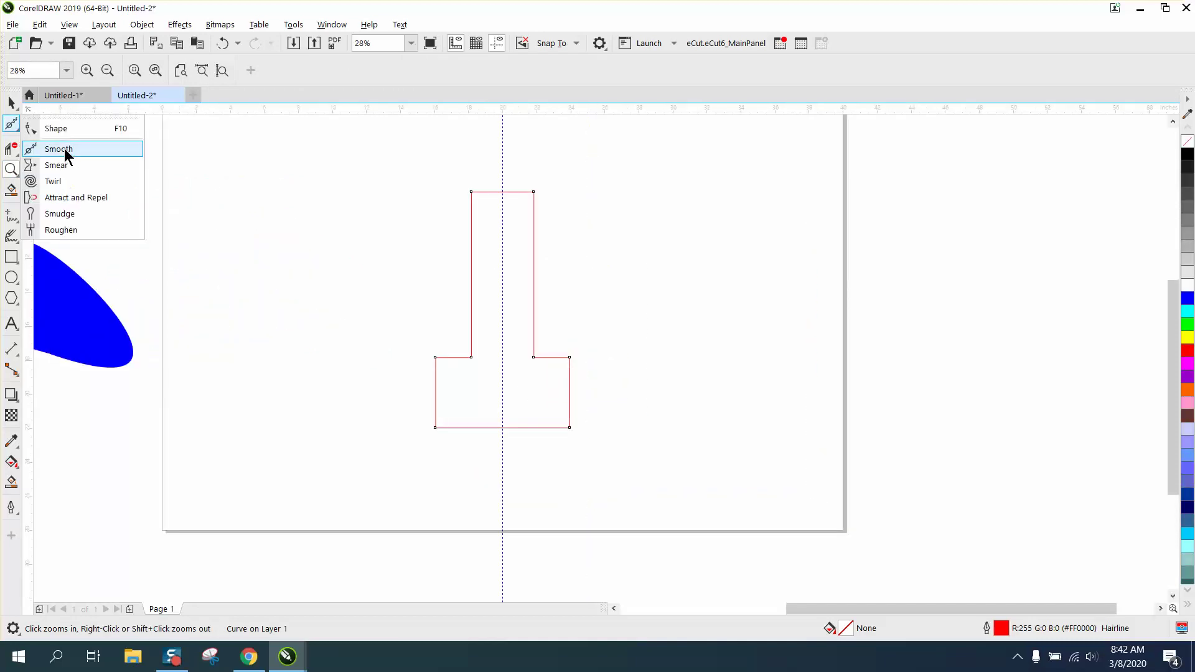
Round the candlestick's left inner and bottom-left corners with the Smooth brush.
{"action": "left_click", "coordinate": [58, 149]}
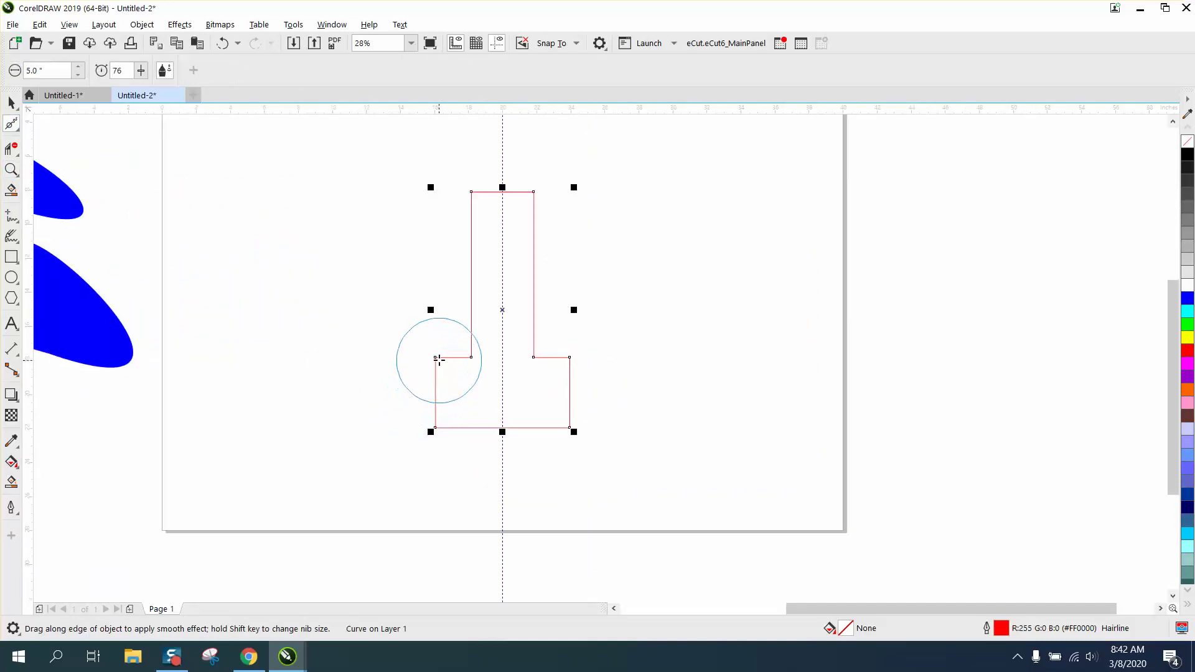
{"action": "mouse_move", "coordinate": [438, 360]}
{"action": "left_mouse_down"}
{"action": "mouse_move", "coordinate": [450, 341]}
{"action": "mouse_move", "coordinate": [437, 347]}
{"action": "mouse_move", "coordinate": [430, 401]}
{"action": "mouse_move", "coordinate": [461, 326]}
{"action": "mouse_move", "coordinate": [440, 342]}
{"action": "left_mouse_up"}
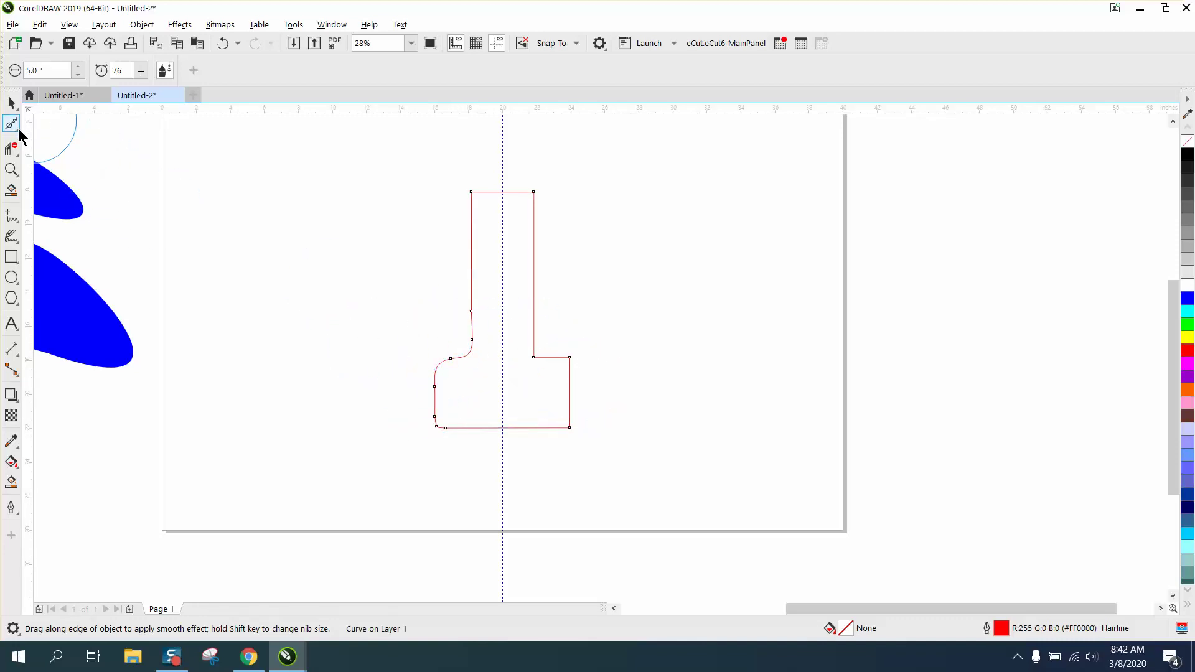
{"action": "left_click", "coordinate": [18, 154]}
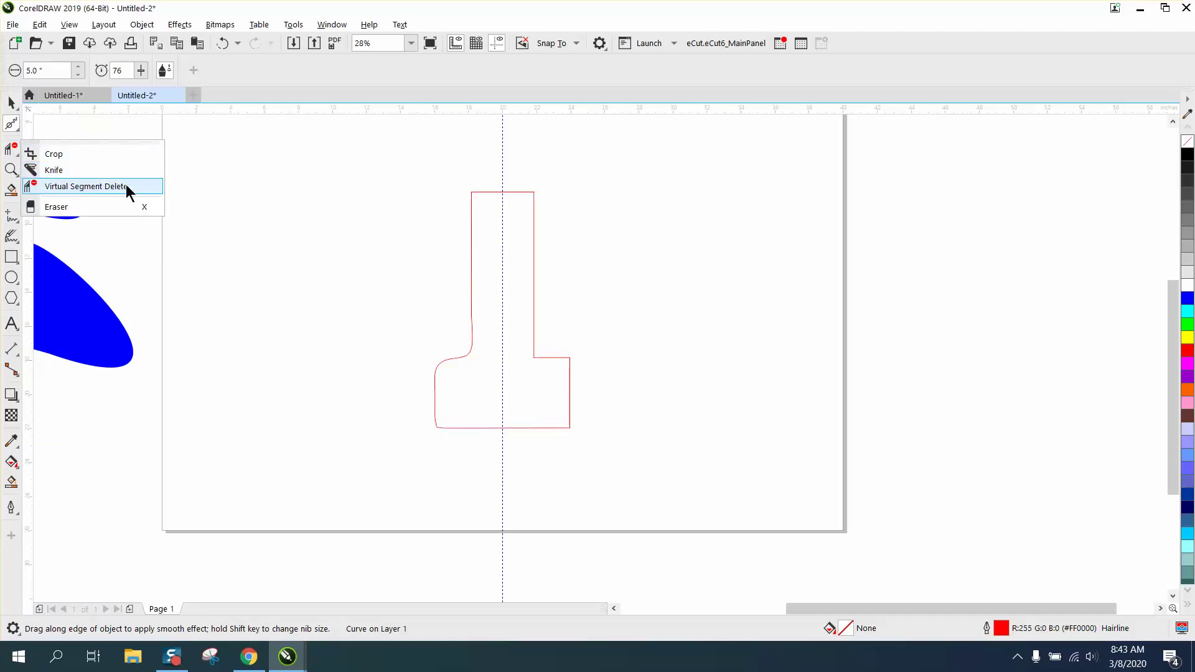
Delete the candlestick's right half, mirror the rounded left half across the guideline, and Smart Fill it blue.
{"action": "left_click", "coordinate": [128, 187]}
{"action": "left_click", "coordinate": [529, 190]}
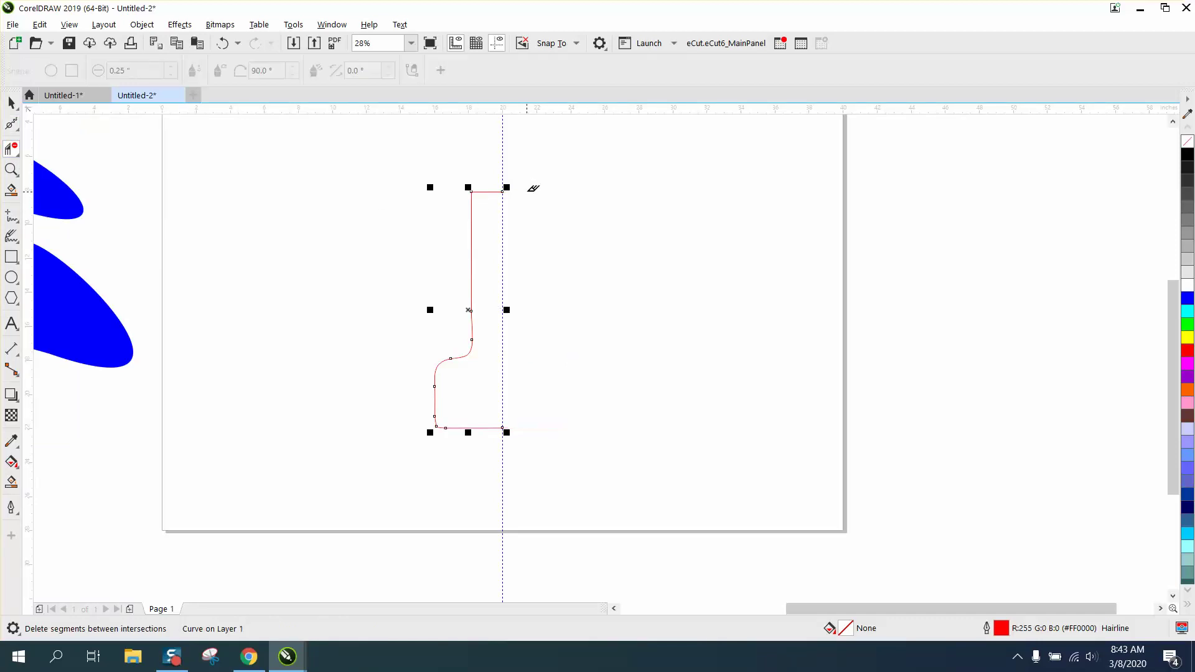
{"action": "left_click", "coordinate": [11, 103]}
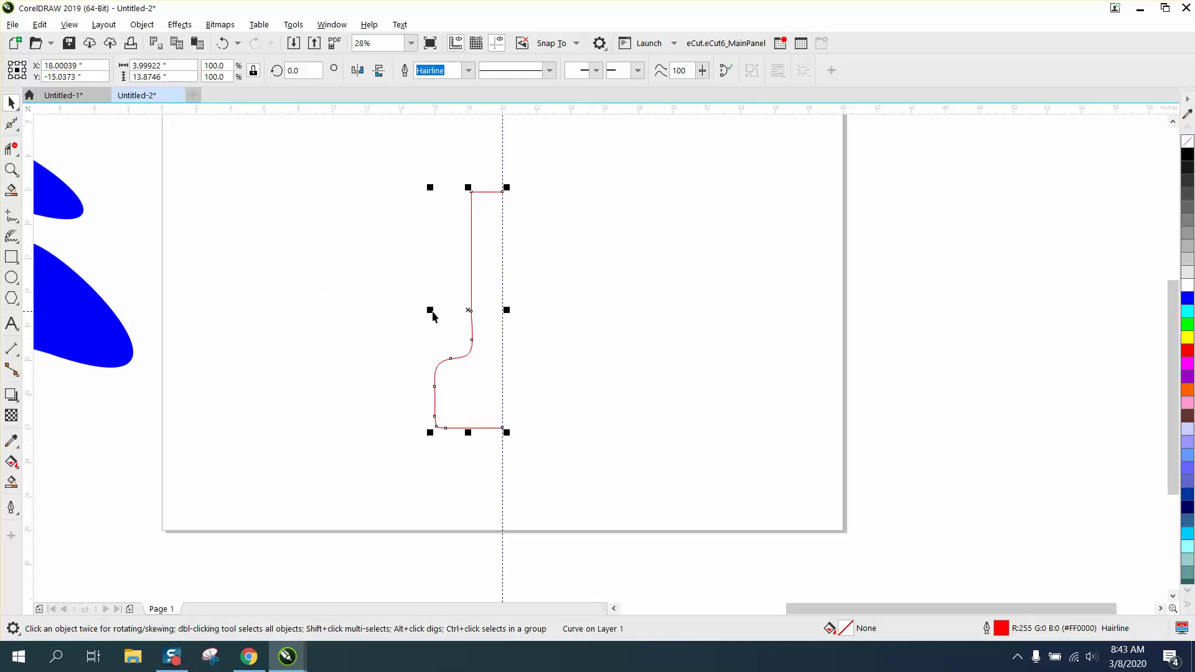
{"action": "left_click_drag", "start_coordinate": [430, 309], "coordinate": [505, 309]}
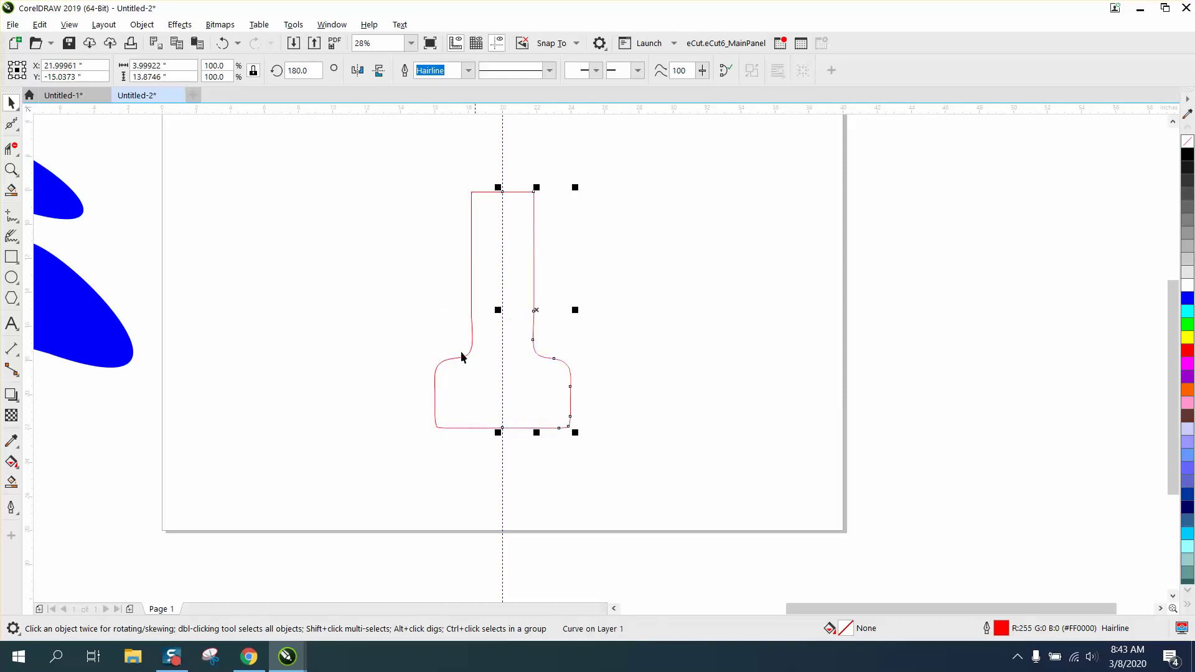
{"action": "left_click", "coordinate": [12, 483]}
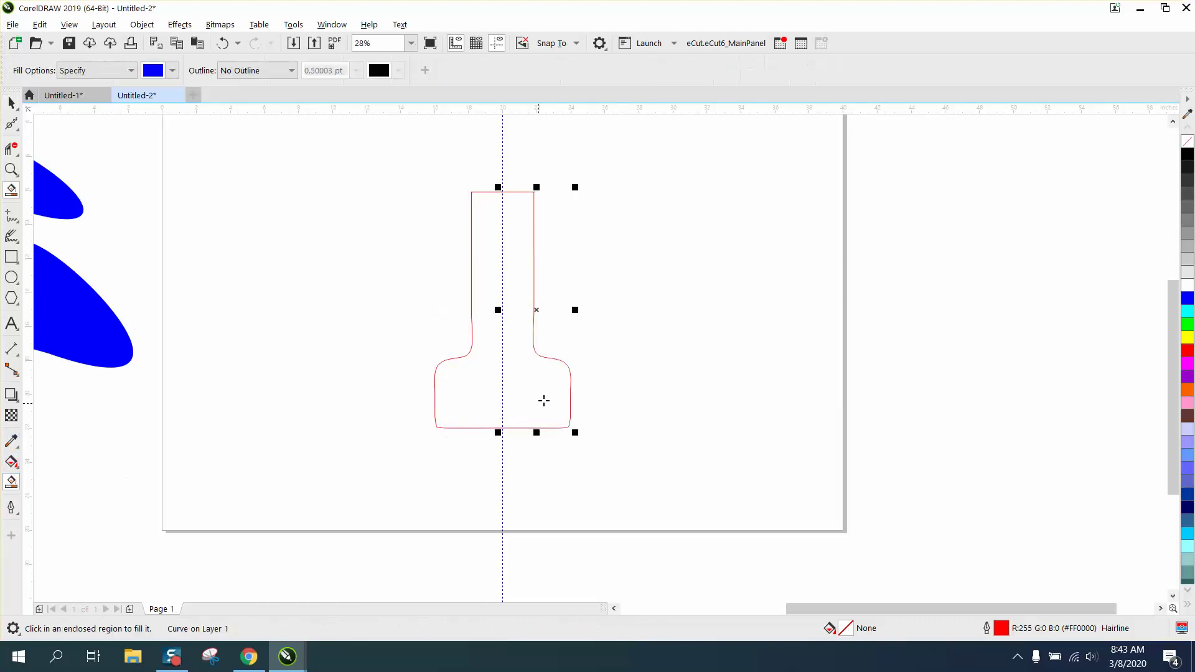
{"action": "left_click", "coordinate": [543, 396]}
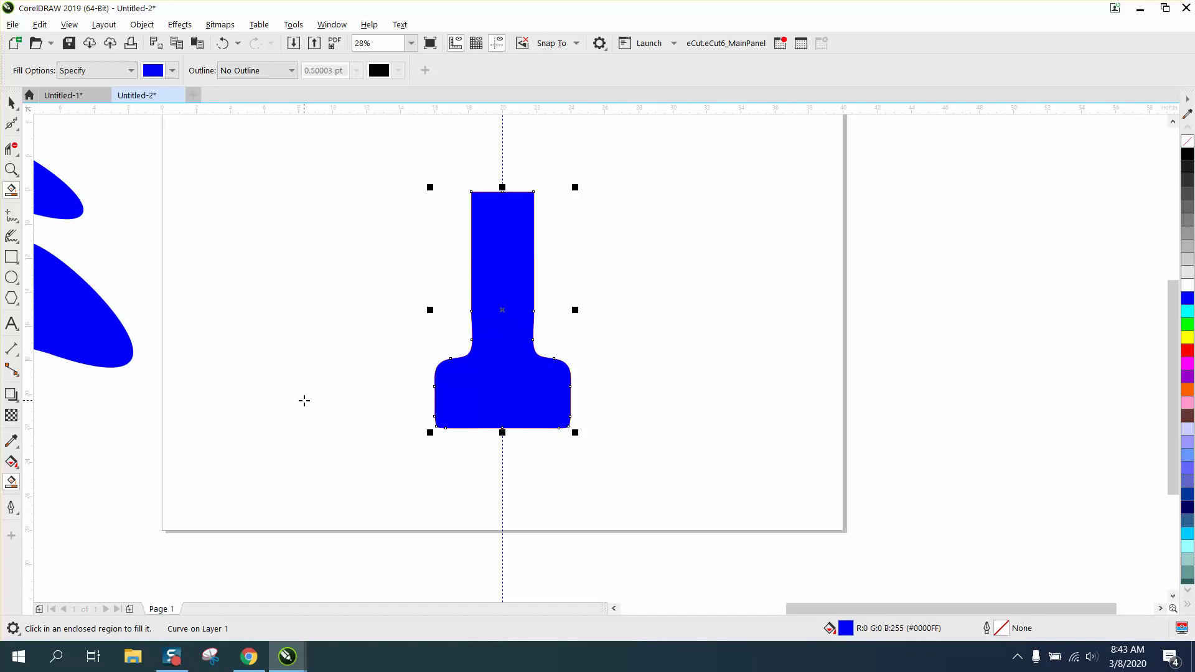